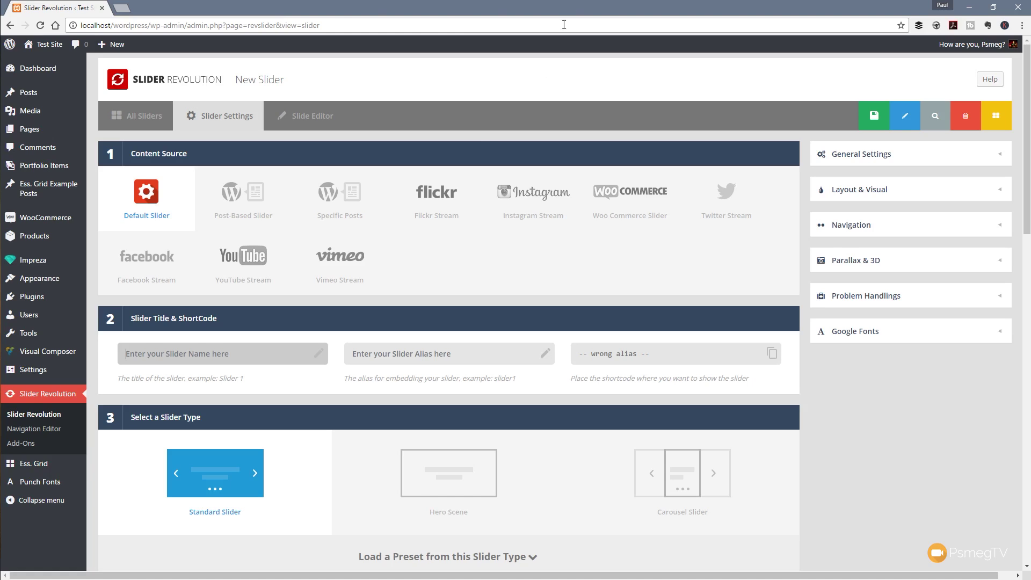
# Set the new slider's content source to Specific Posts
pyautogui.click(353, 217)
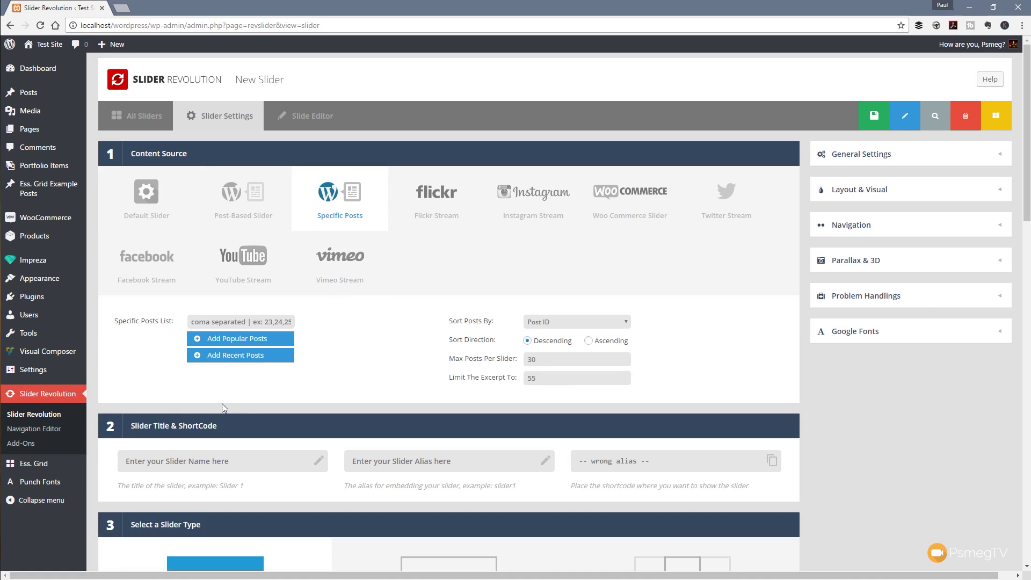
pyautogui.click(229, 324)
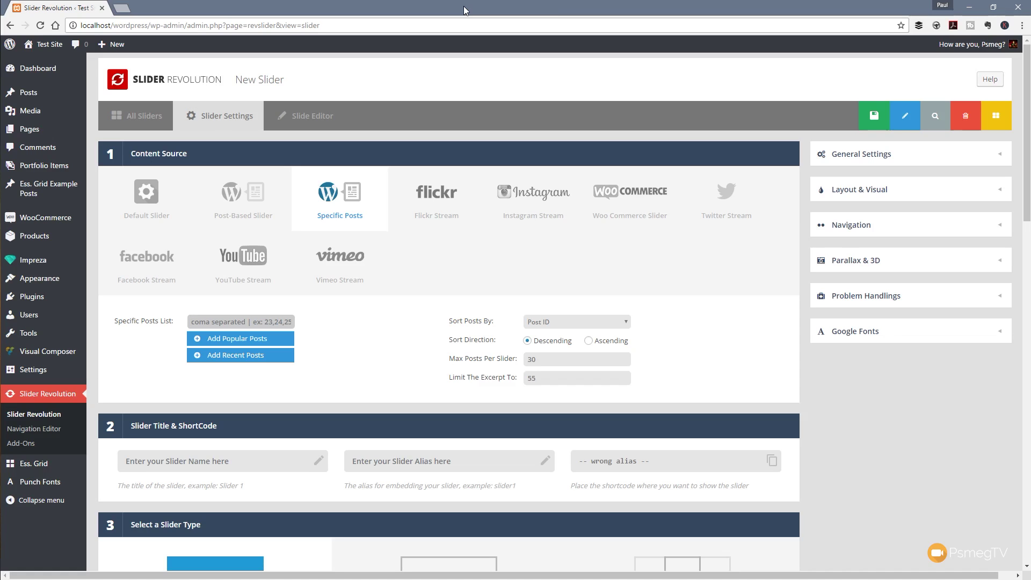
pyautogui.click(212, 359)
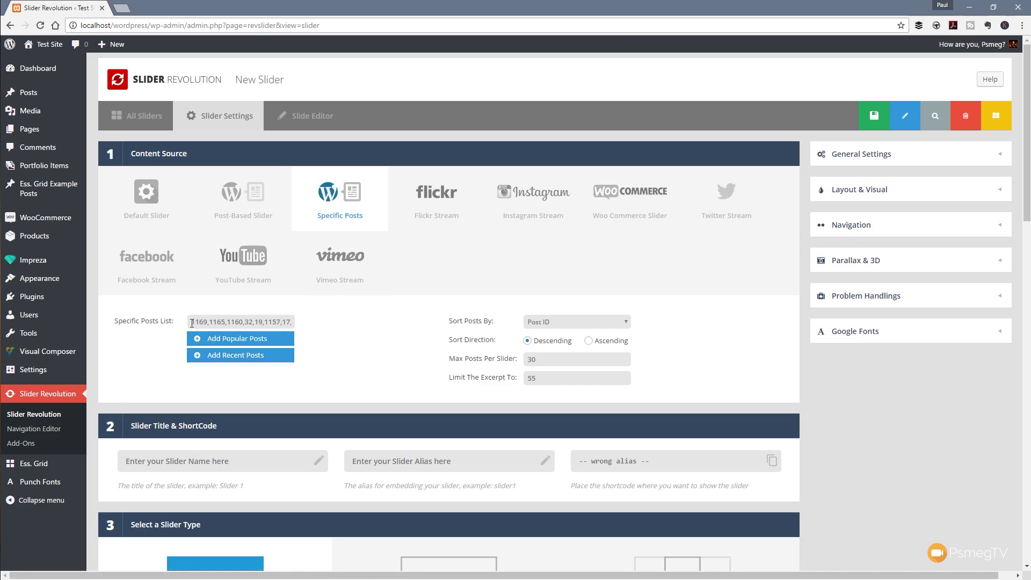
pyautogui.moveTo(192, 323); pyautogui.dragTo(313, 322)
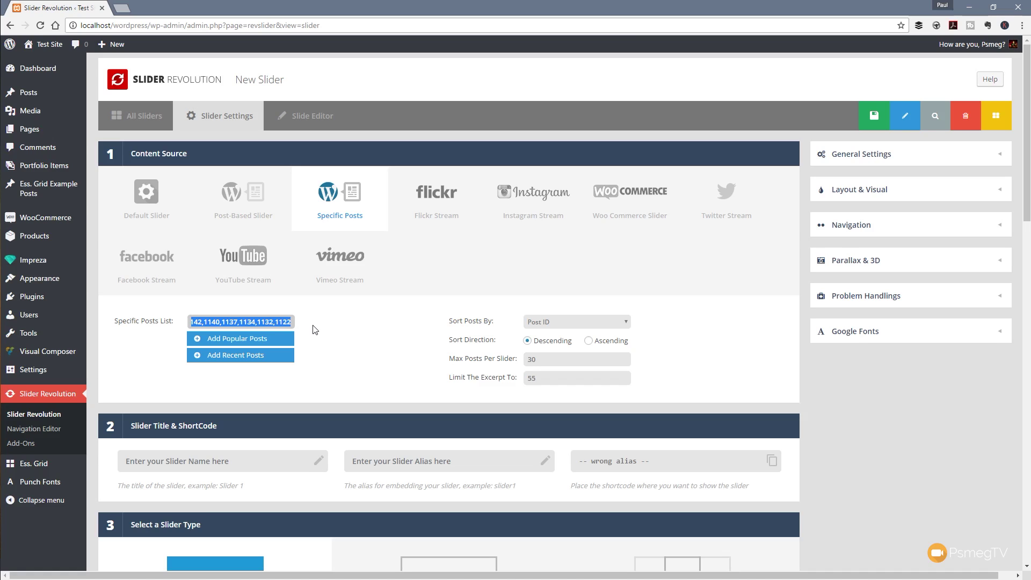
pyautogui.press('BackSpace')
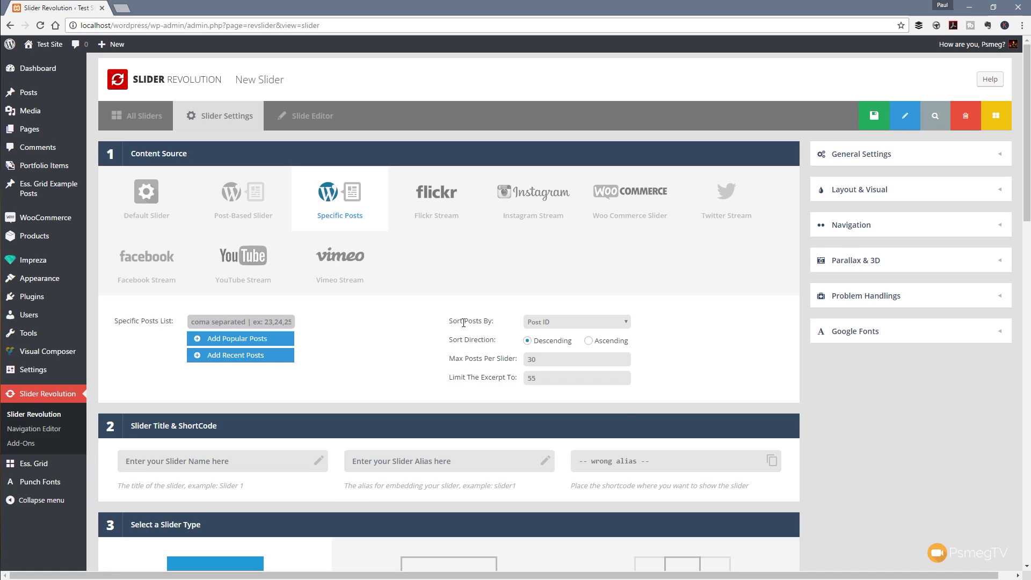
pyautogui.click(554, 323)
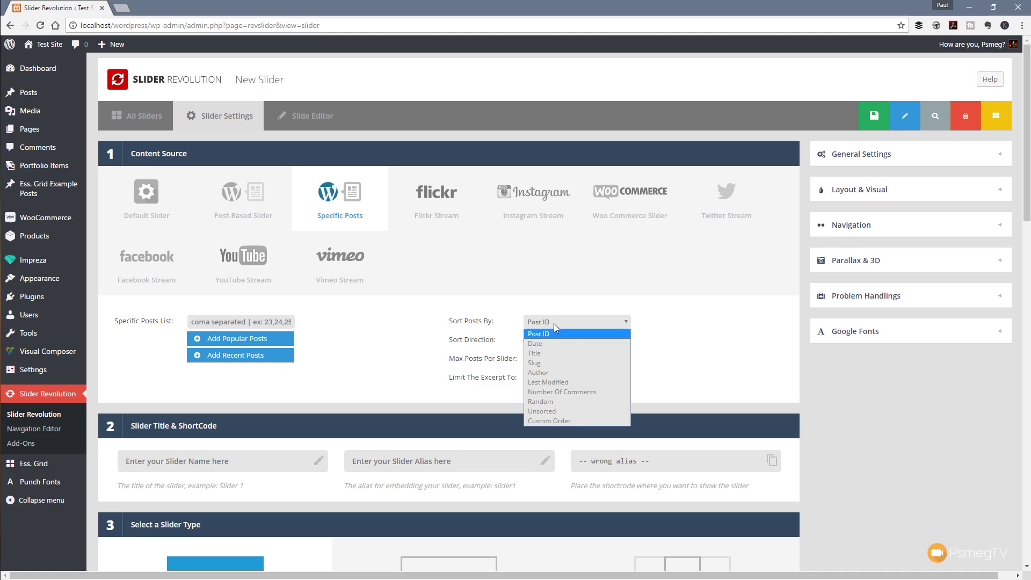
pyautogui.click(398, 357)
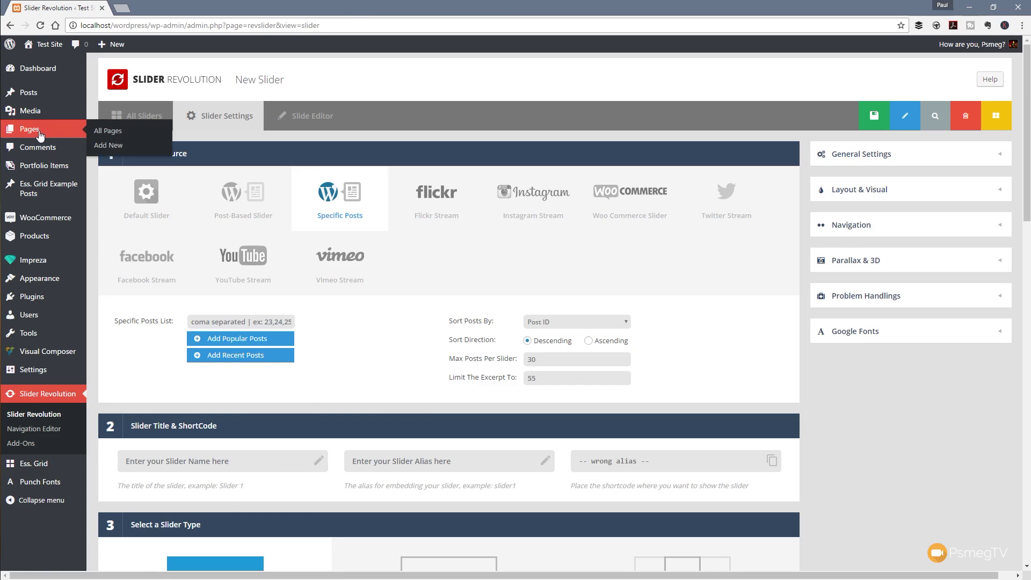
# Open the posts list in a separate browser tab and look up the IDs of the Klanghelm SDRR and Pop Audio posts
pyautogui.middleClick(51, 98)
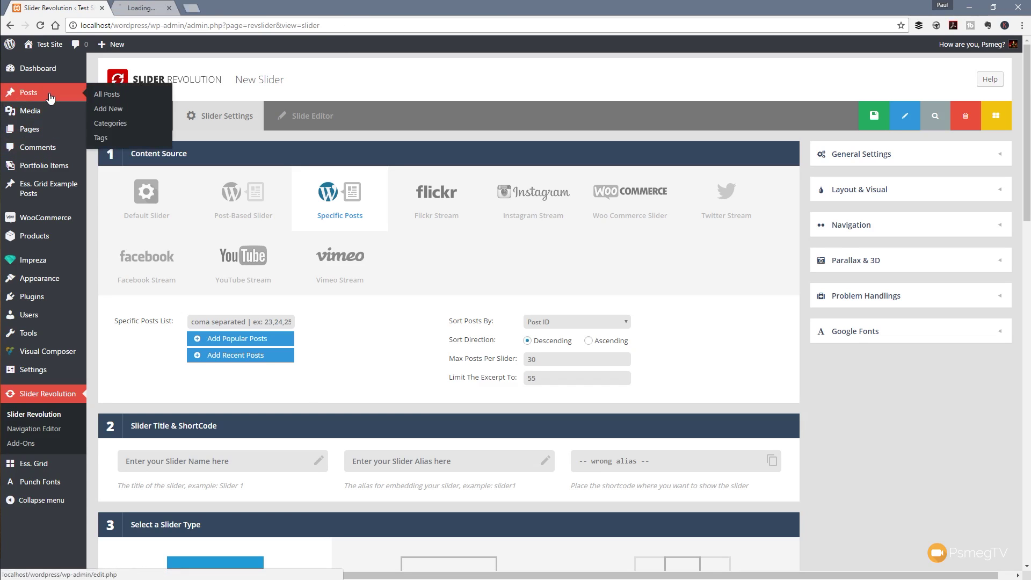
pyautogui.hotkey('ctrl', 'Tab')
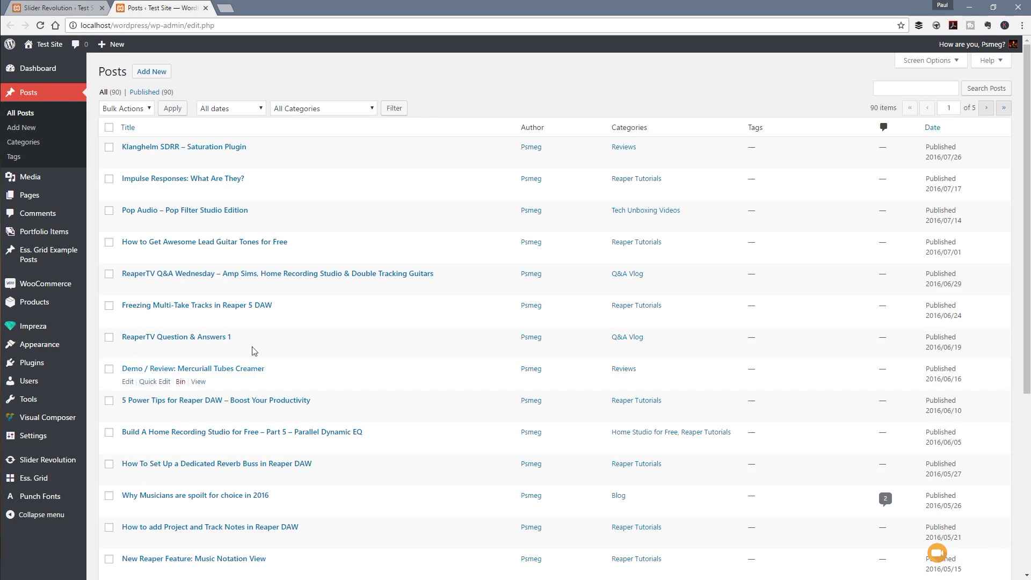
pyautogui.click(232, 151)
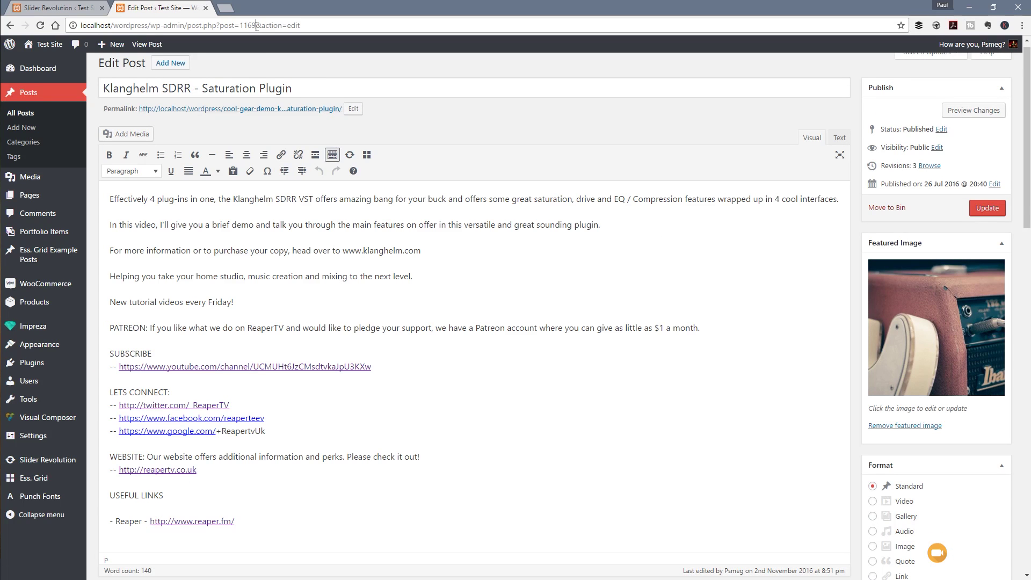
pyautogui.moveTo(257, 27); pyautogui.dragTo(241, 29)
pyautogui.hotkey('alt', 'Left')
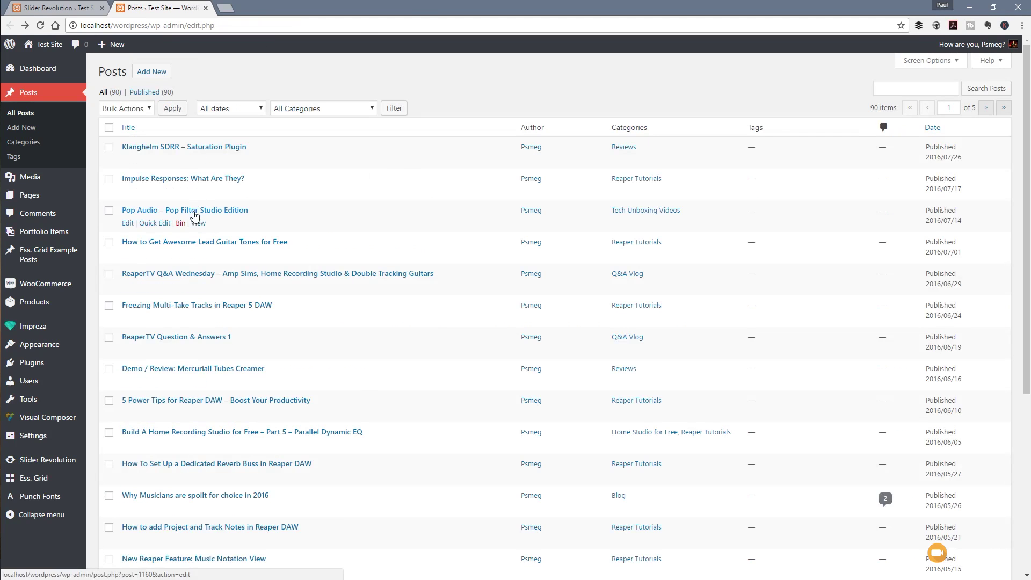
pyautogui.click(236, 210)
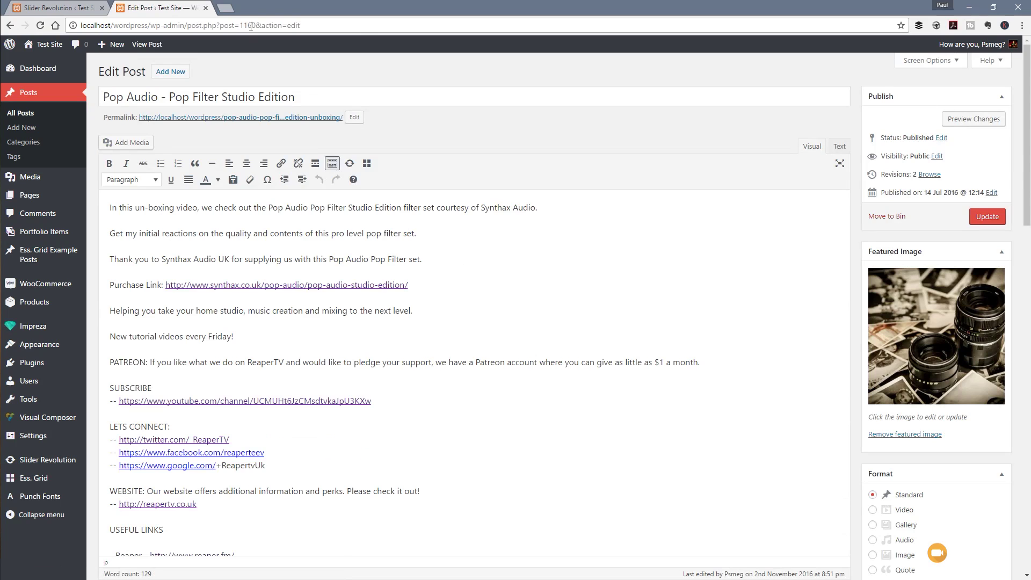
# Return to the slider settings and enter 1169,1165,1160, as the specific posts list
pyautogui.click(54, 8)
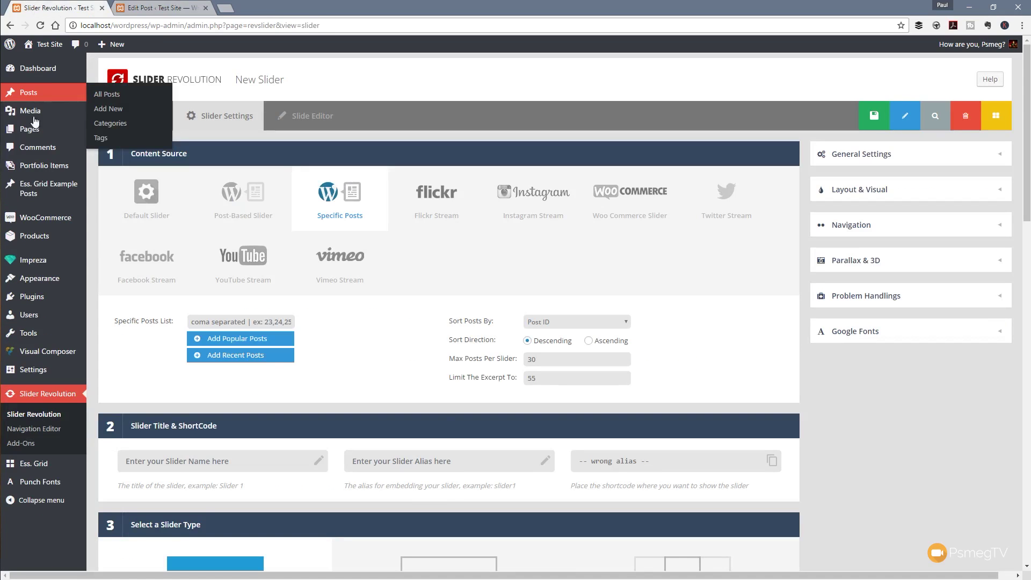
pyautogui.click(228, 323)
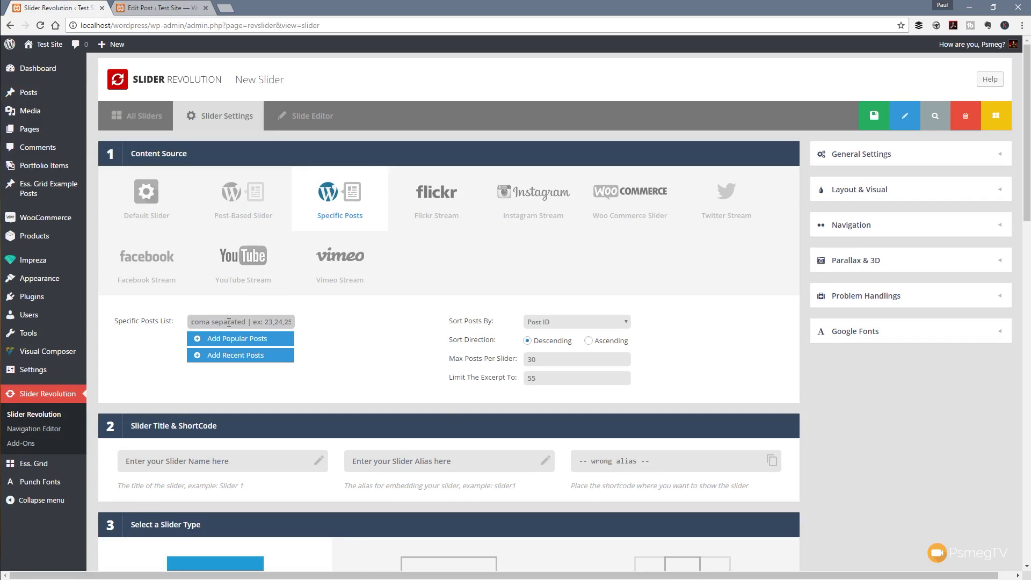
pyautogui.write('1169,1165,1160,')
# Name the slider DynamicSLider and give it the alias dynamicslider
pyautogui.click(208, 465)
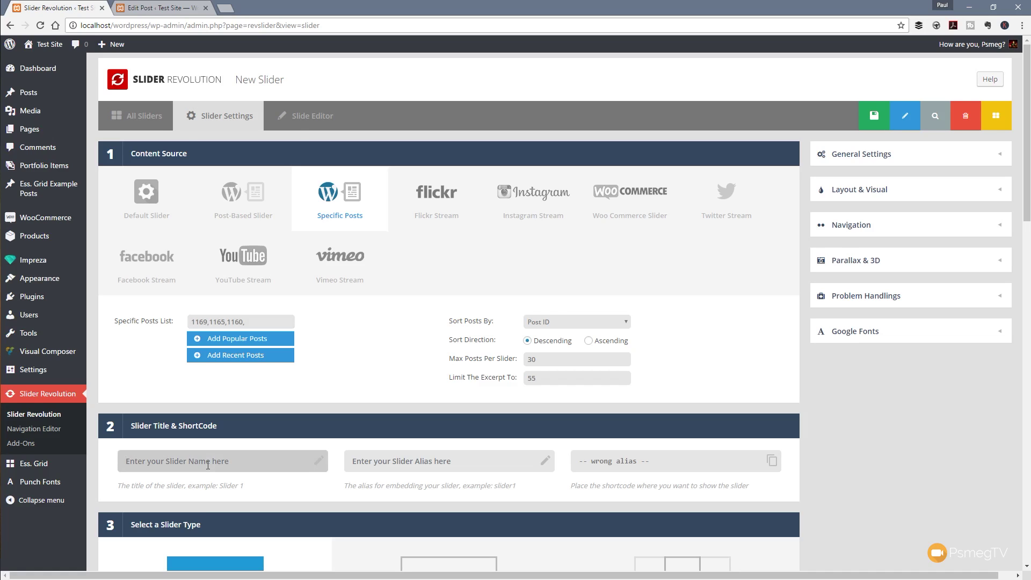
pyautogui.write('ynamicSLider')
pyautogui.click(388, 462)
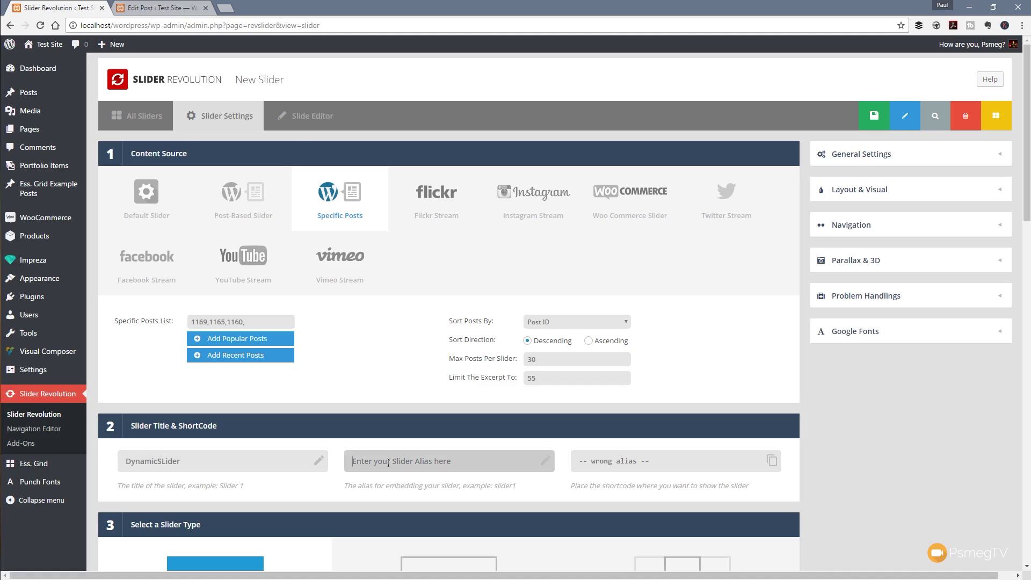
pyautogui.write('dyn')
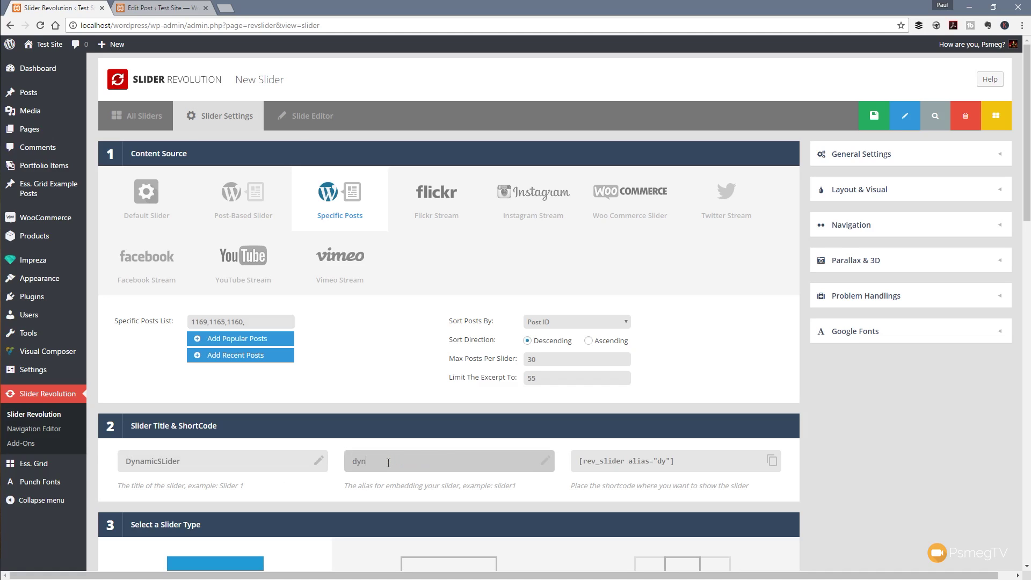
pyautogui.write('amicslider')
pyautogui.click(842, 408)
# Set the height of the Desktop Large layer grid size to 550 in the slide layout
pyautogui.scroll(-1, 843, 413)
pyautogui.scroll(-4, 842, 412)
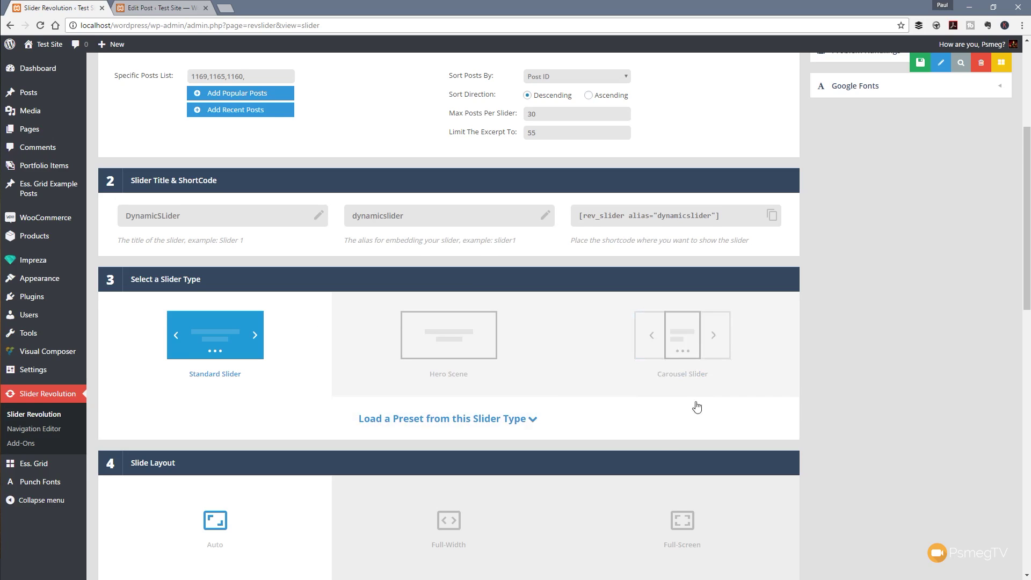
pyautogui.scroll(-5, 856, 410)
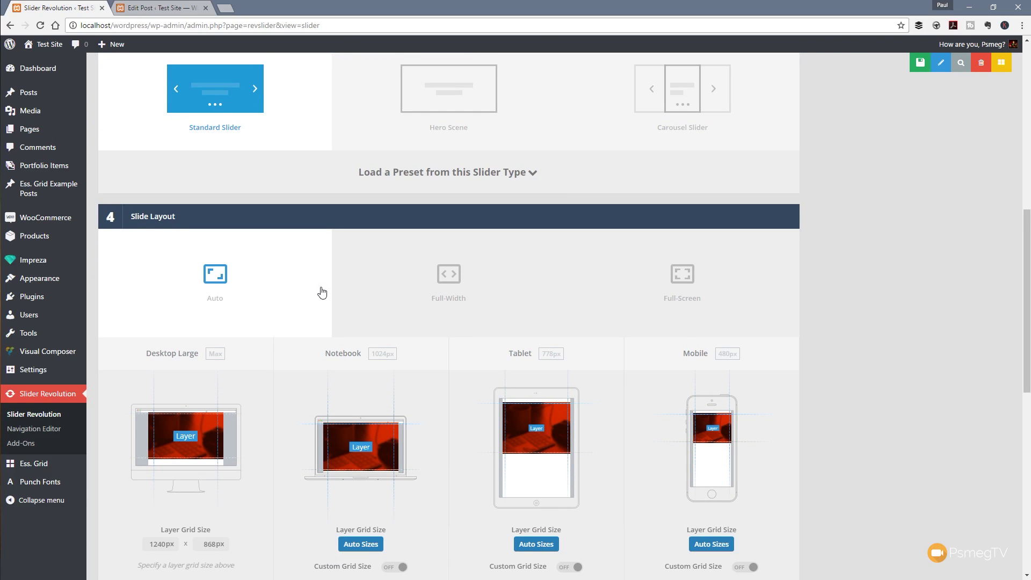
pyautogui.scroll(-2, 196, 253)
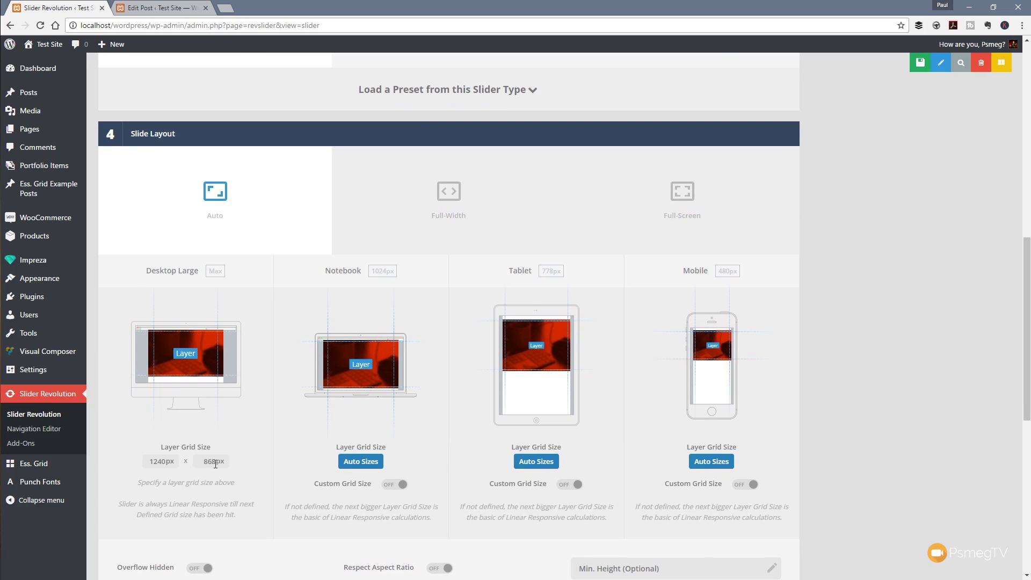
pyautogui.moveTo(218, 461); pyautogui.dragTo(189, 463)
pyautogui.write('550')
# Set the slider's dotted overlay size to 2 x 2 Black and save the slider settings
pyautogui.scroll(-4, 750, 407)
pyautogui.scroll(15, 644, 478)
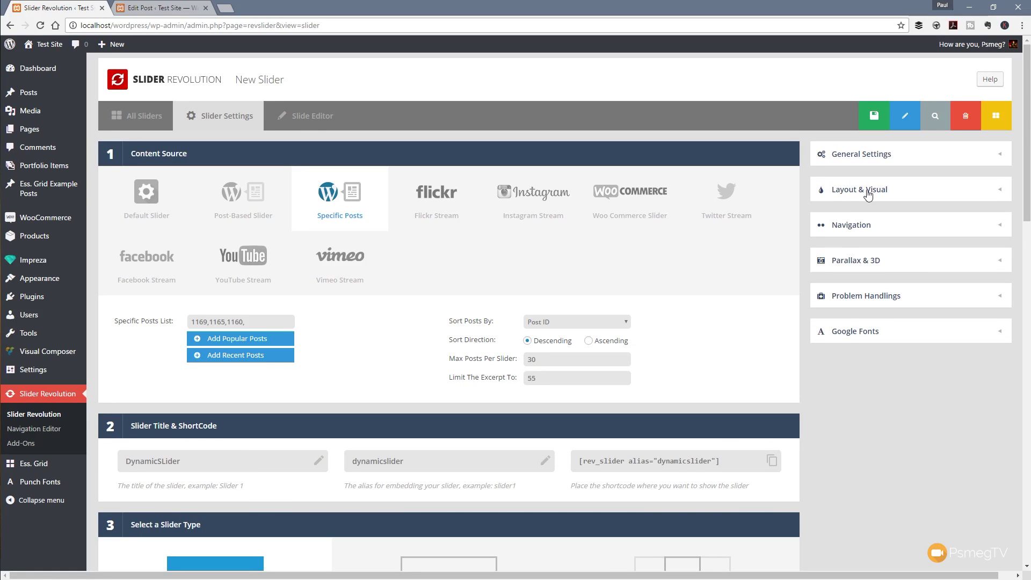
pyautogui.click(868, 195)
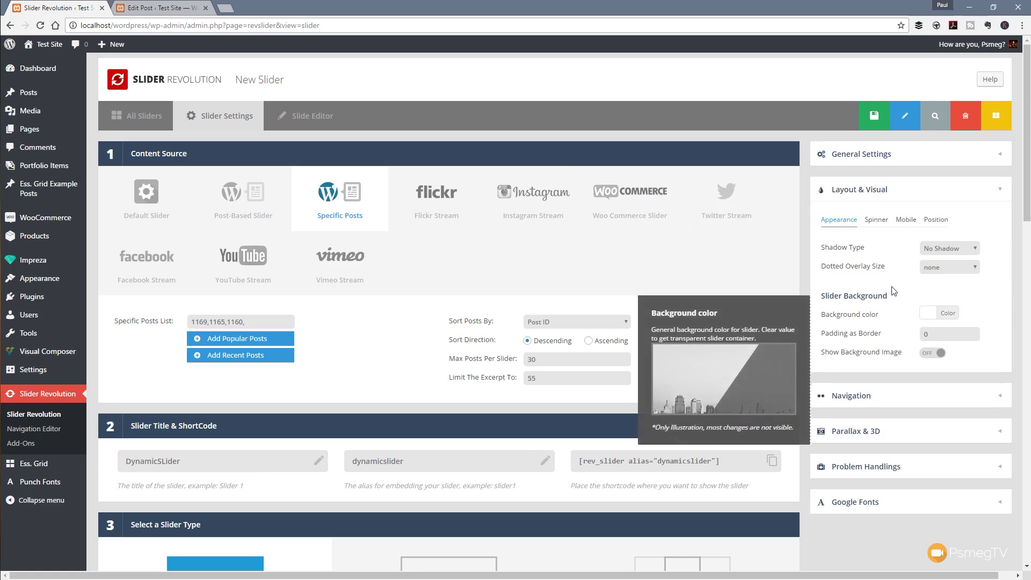
pyautogui.click(949, 269)
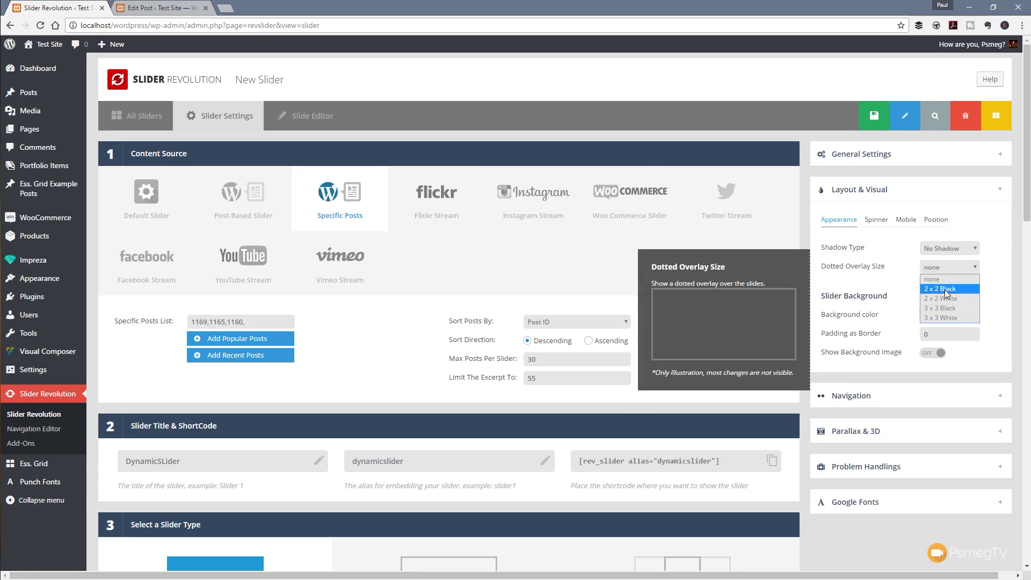
pyautogui.click(945, 291)
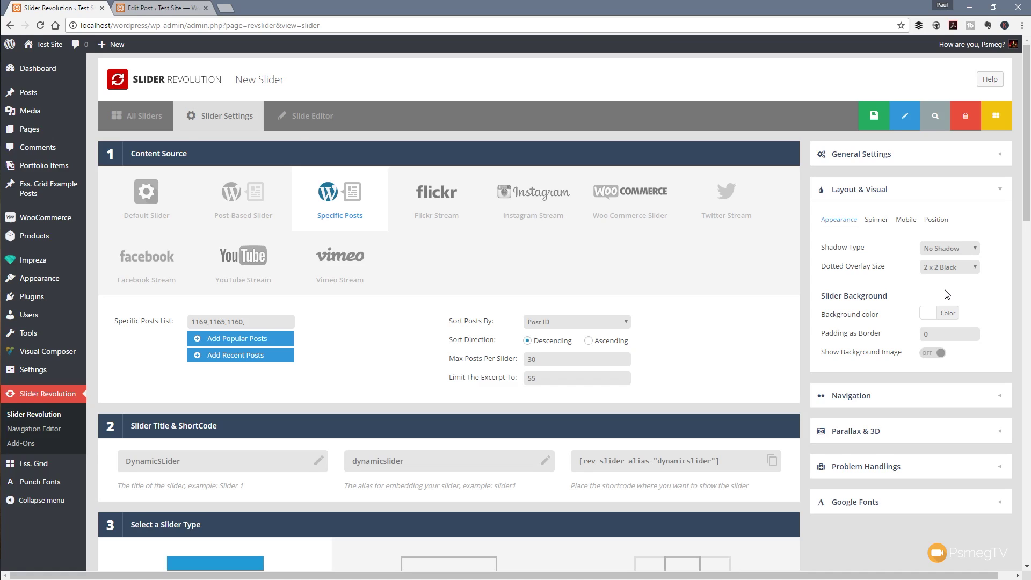
pyautogui.click(867, 122)
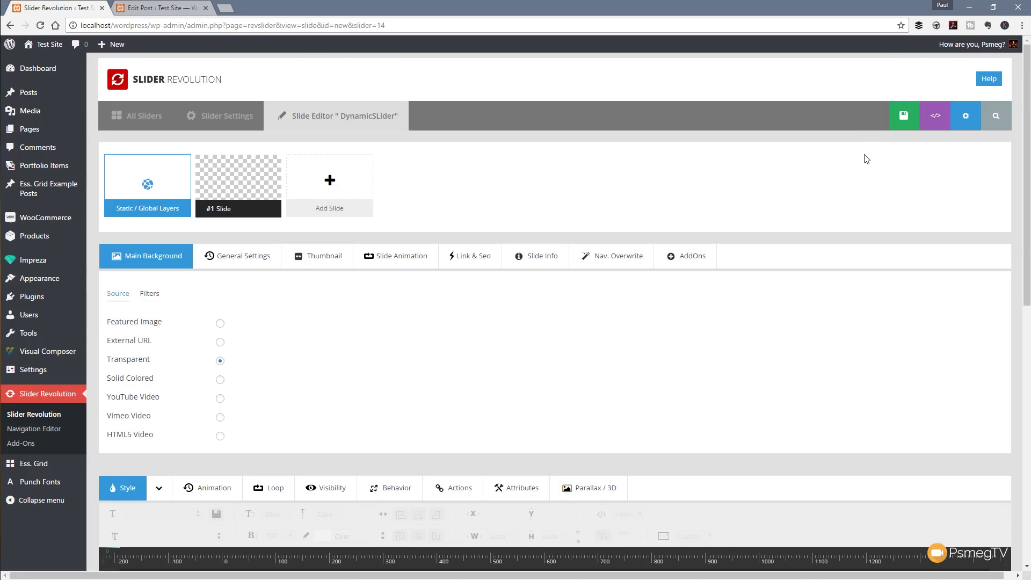
# Set the slide's main background source to Featured Image
pyautogui.click(220, 323)
pyautogui.scroll(-2, 343, 339)
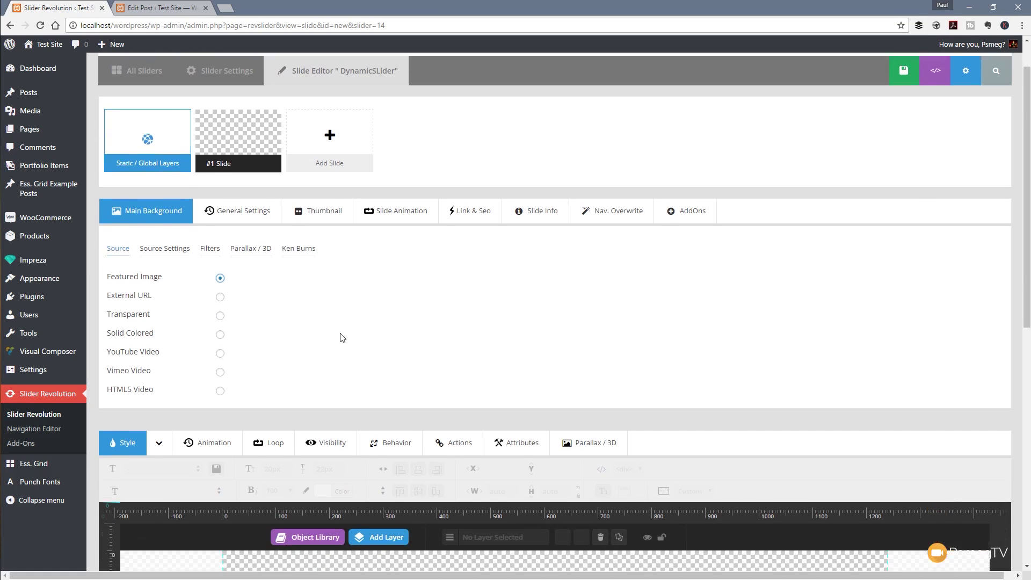
pyautogui.scroll(2, 455, 303)
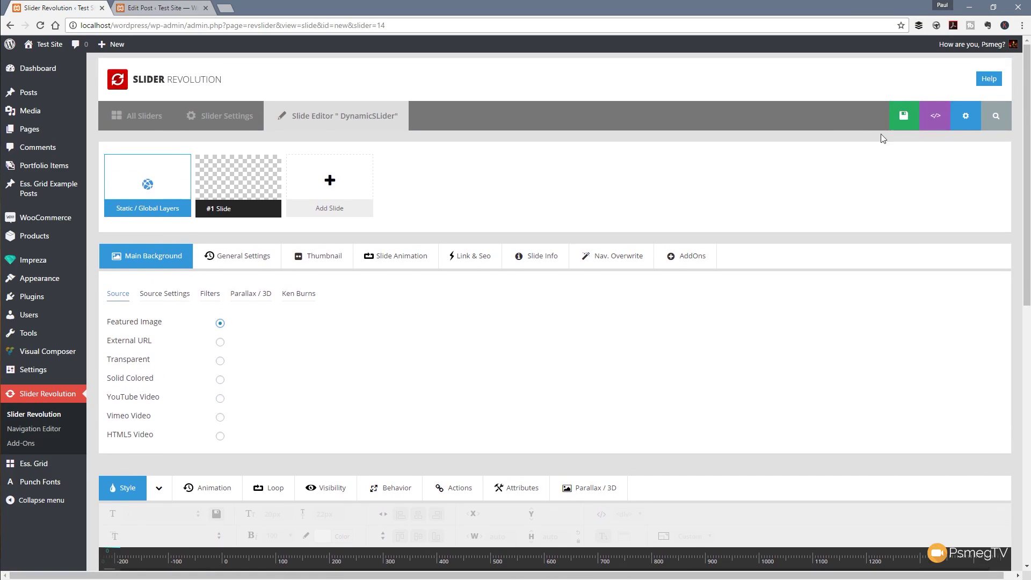
# Save the slide, check the slider in the preview and close the preview
pyautogui.click(890, 115)
pyautogui.click(978, 121)
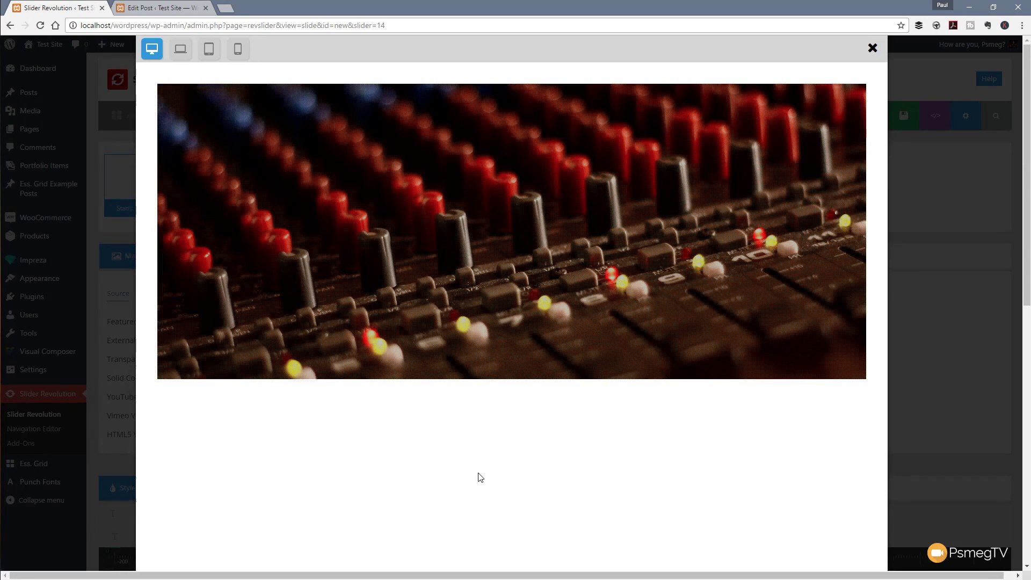
pyautogui.click(872, 49)
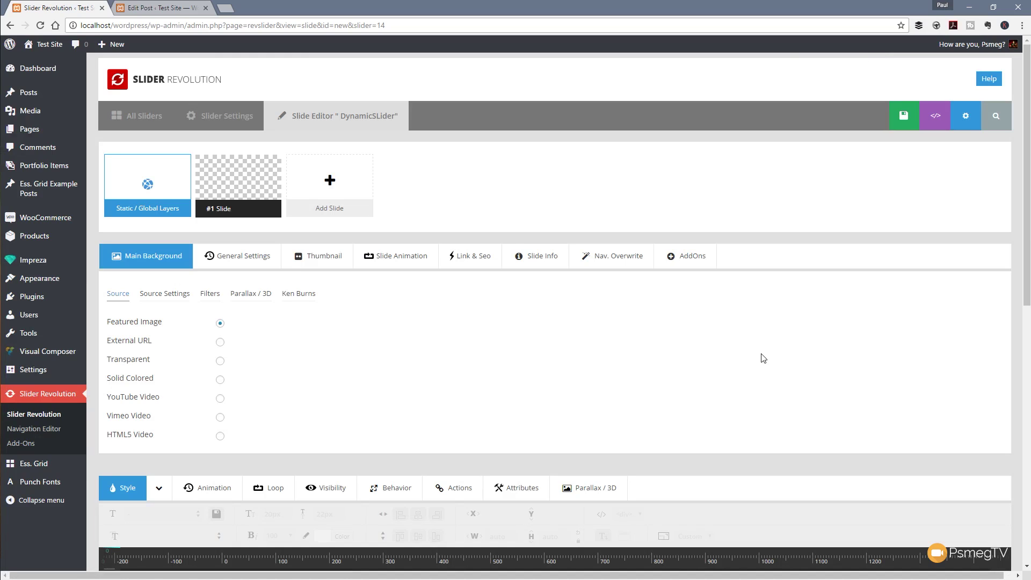
# Add a Text/Html layer to the slide
pyautogui.scroll(-3, 761, 358)
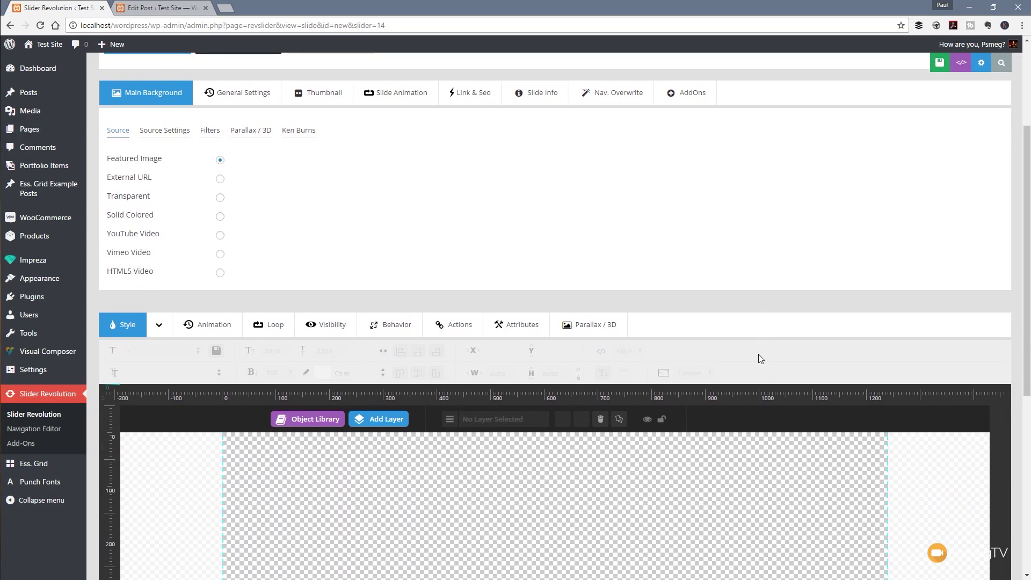
pyautogui.scroll(-5, 759, 354)
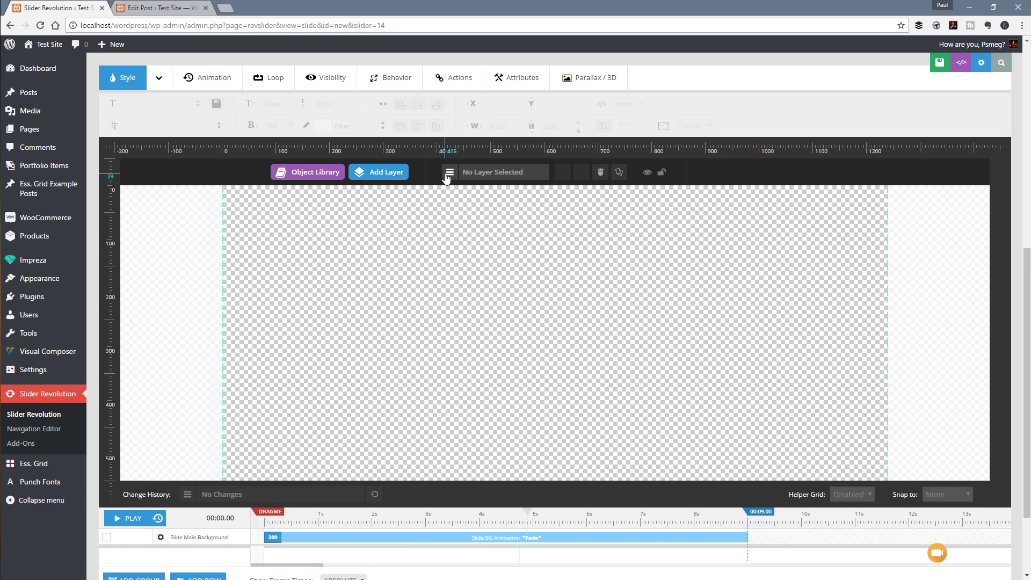
pyautogui.click(395, 173)
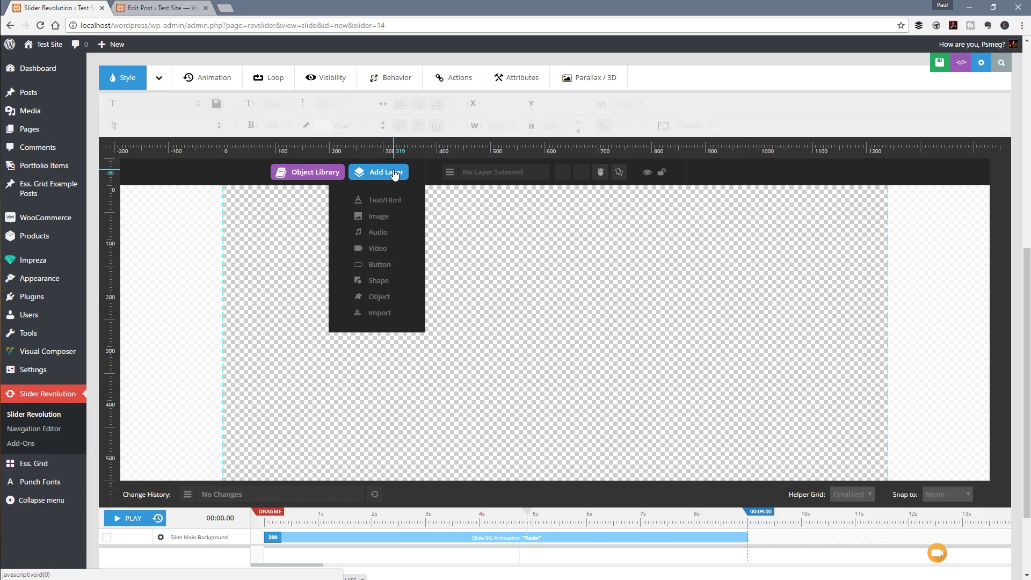
pyautogui.click(394, 202)
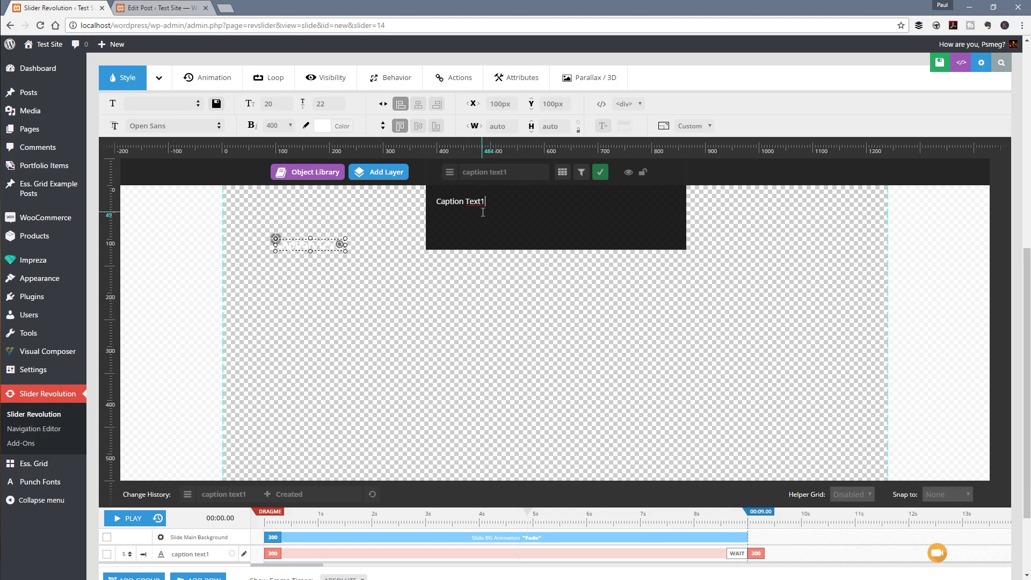
# Replace the text layer's placeholder caption with the post title meta tag {{title}}
pyautogui.click(580, 181)
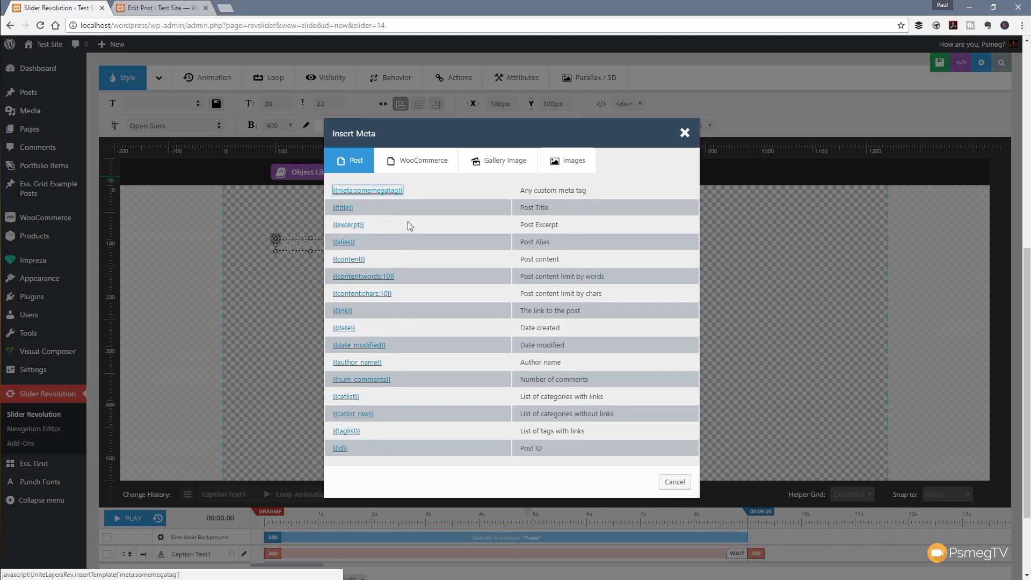
pyautogui.click(499, 161)
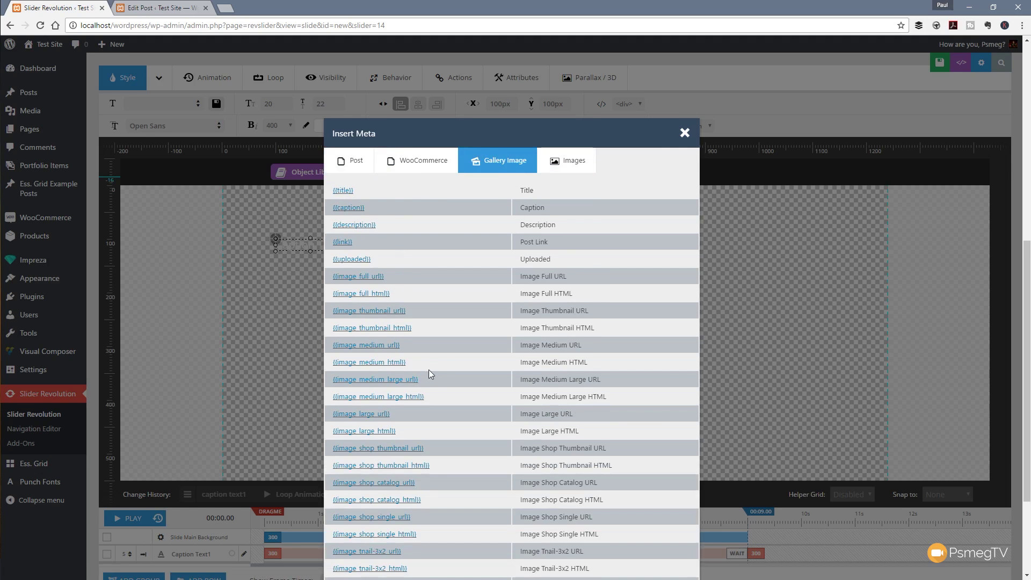
pyautogui.scroll(-3, 443, 353)
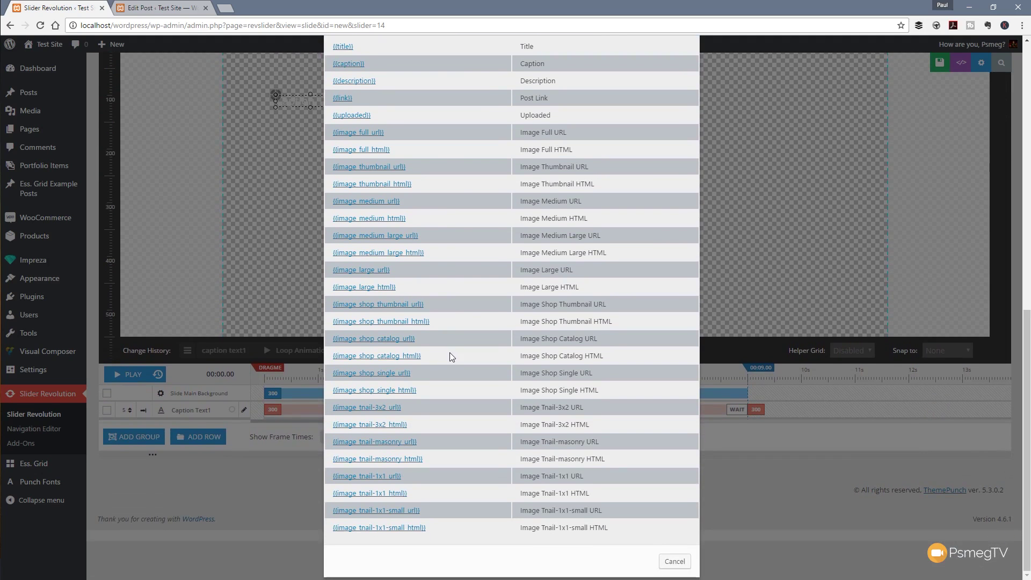
pyautogui.scroll(3, 451, 352)
pyautogui.click(574, 183)
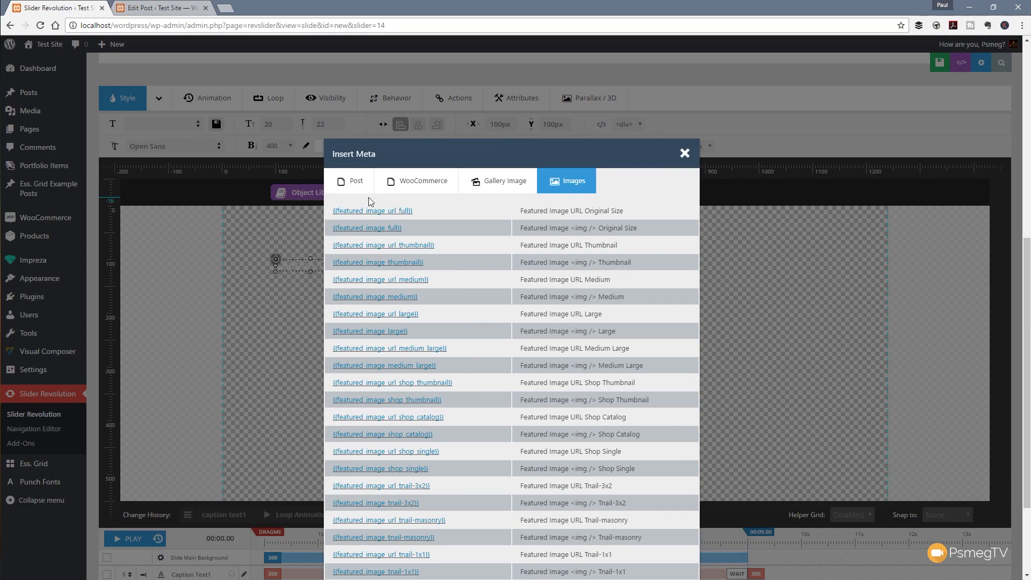
pyautogui.click(356, 185)
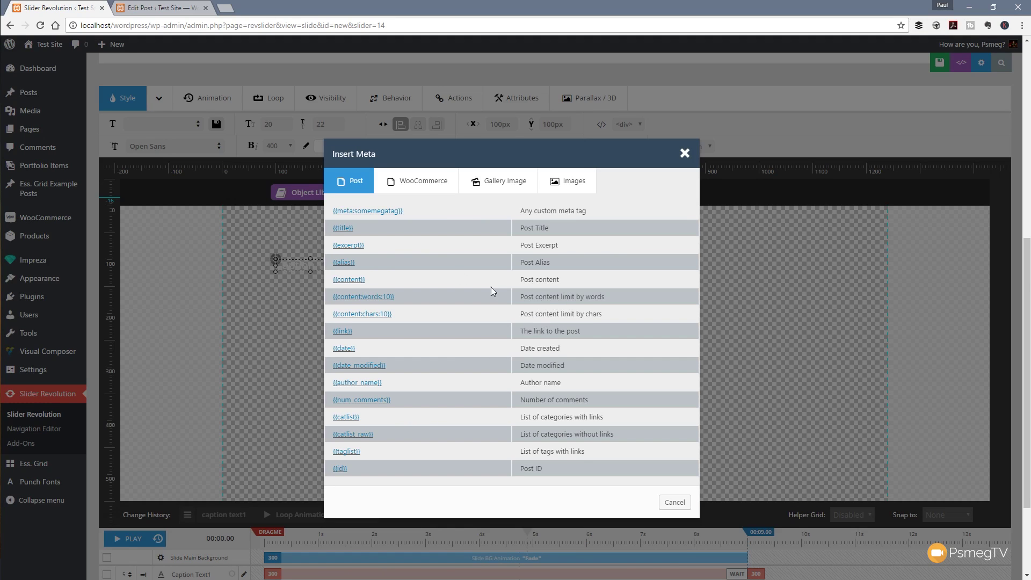
pyautogui.click(344, 228)
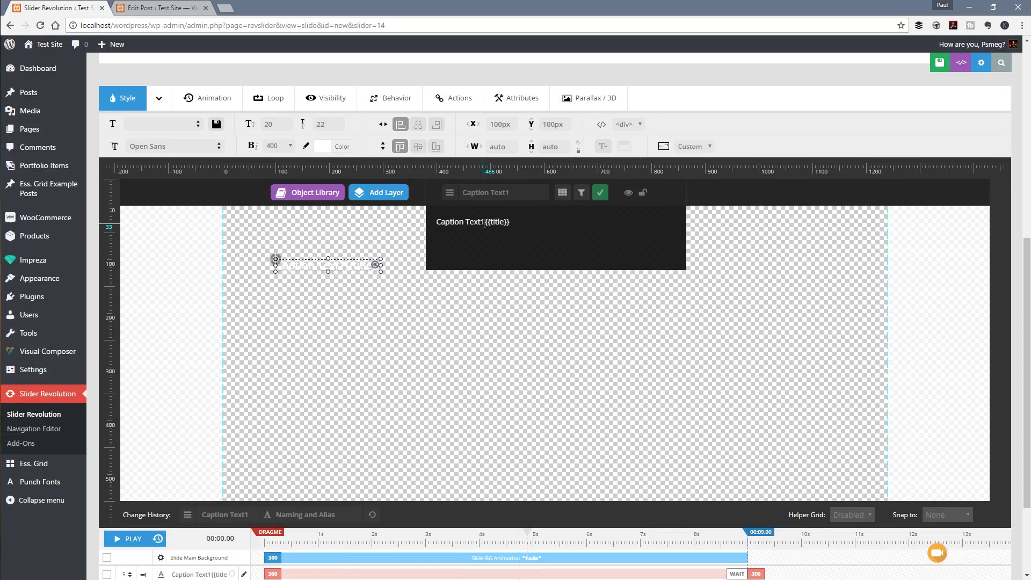
pyautogui.moveTo(483, 222); pyautogui.dragTo(414, 223)
pyautogui.press('BackSpace')
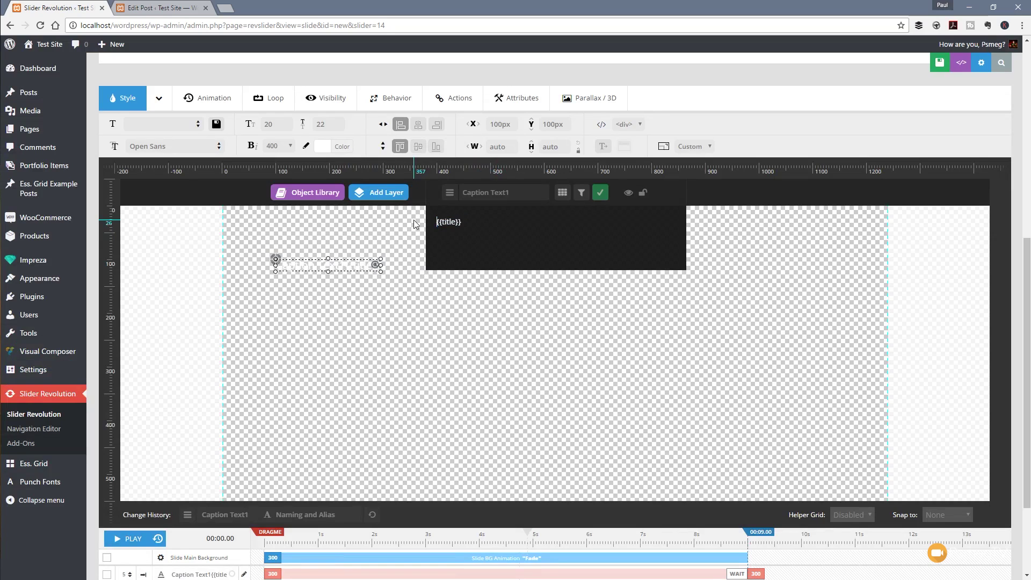
pyautogui.click(466, 222)
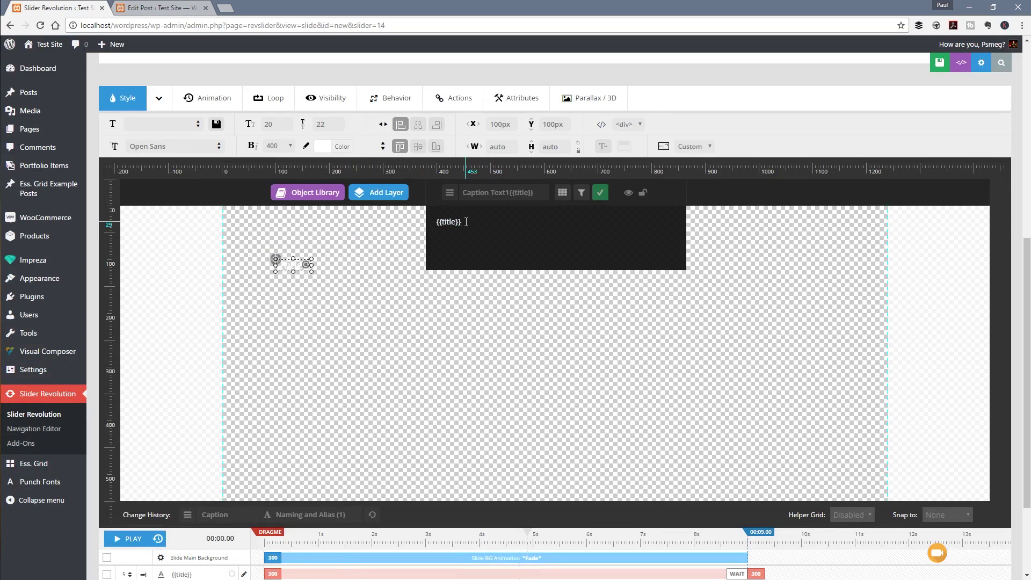
pyautogui.click(600, 192)
# Add a second Text/Html layer and replace its placeholder caption with the meta tag {{content:words:10}}
pyautogui.click(370, 197)
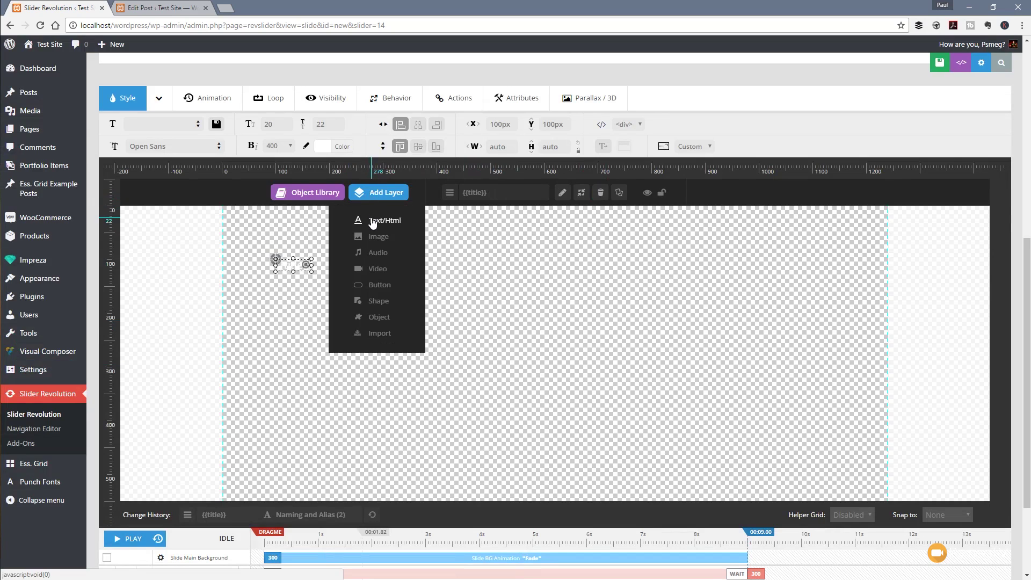
pyautogui.click(373, 221)
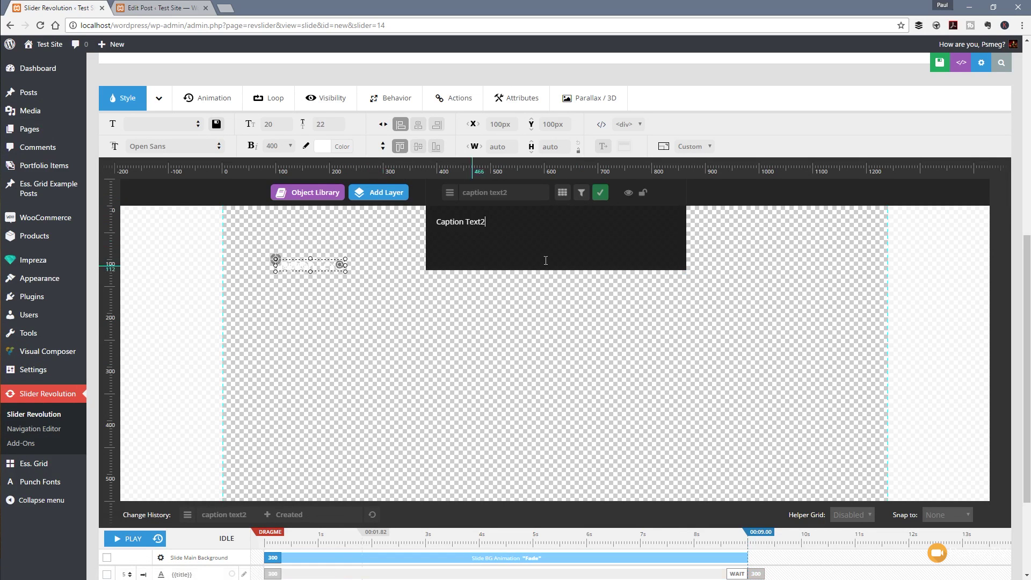
pyautogui.click(582, 193)
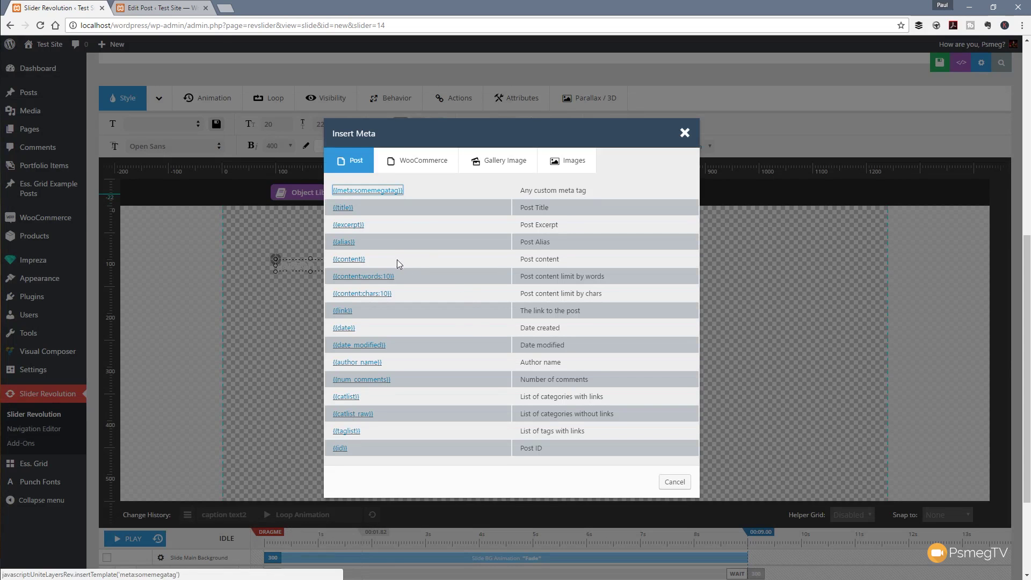
pyautogui.click(366, 277)
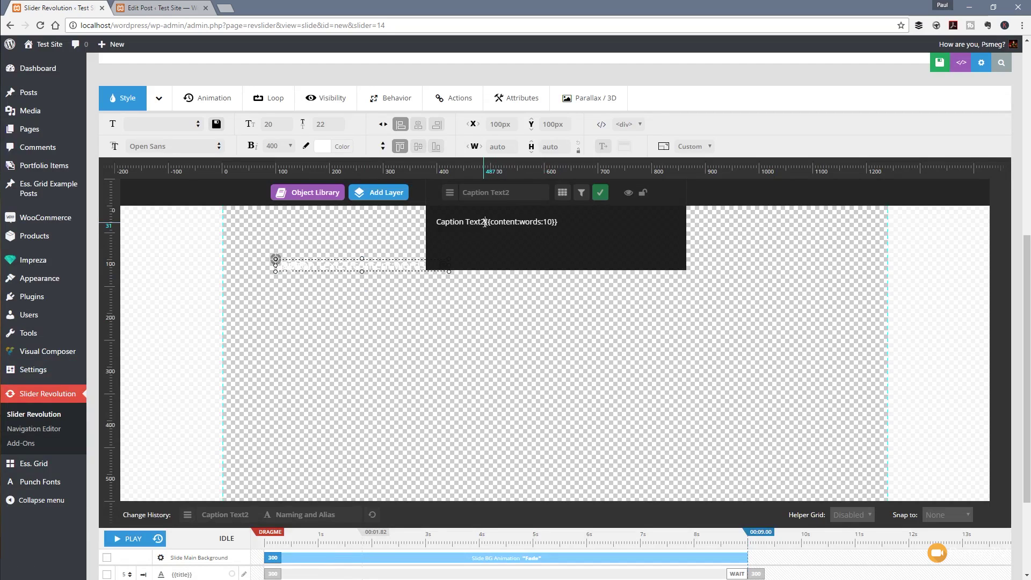
pyautogui.moveTo(487, 223); pyautogui.dragTo(383, 214)
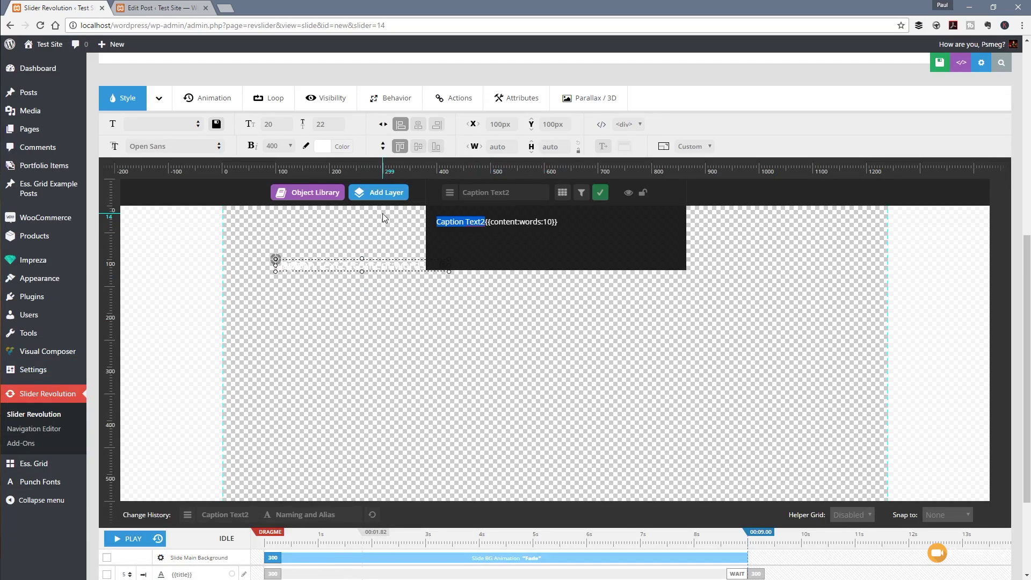
pyautogui.press('BackSpace')
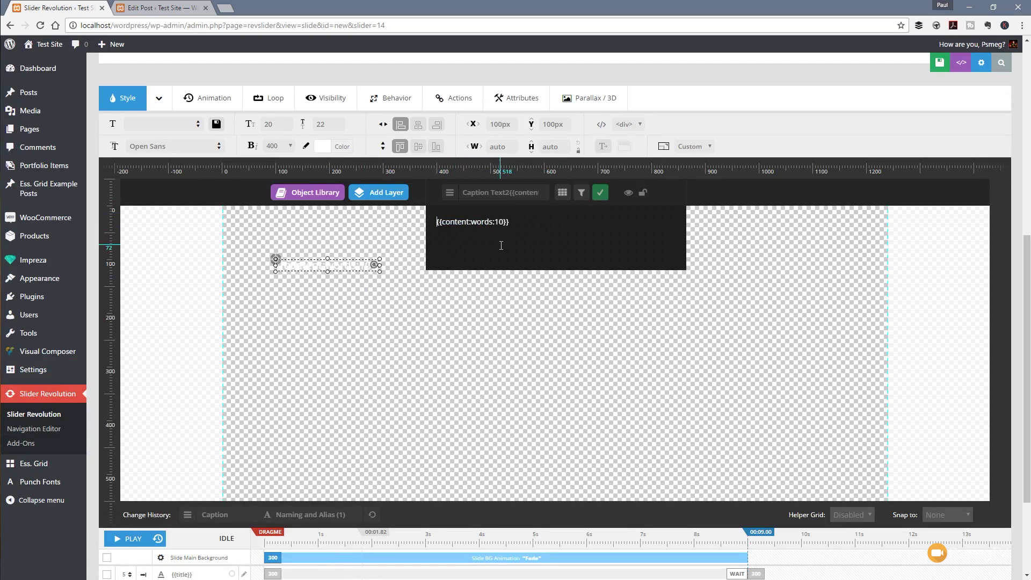
# Change the word limit in the content layer's meta tag to 50 and finish editing the text
pyautogui.moveTo(505, 222); pyautogui.dragTo(499, 223)
pyautogui.click(499, 223)
pyautogui.press('BackSpace')
pyautogui.click(510, 223)
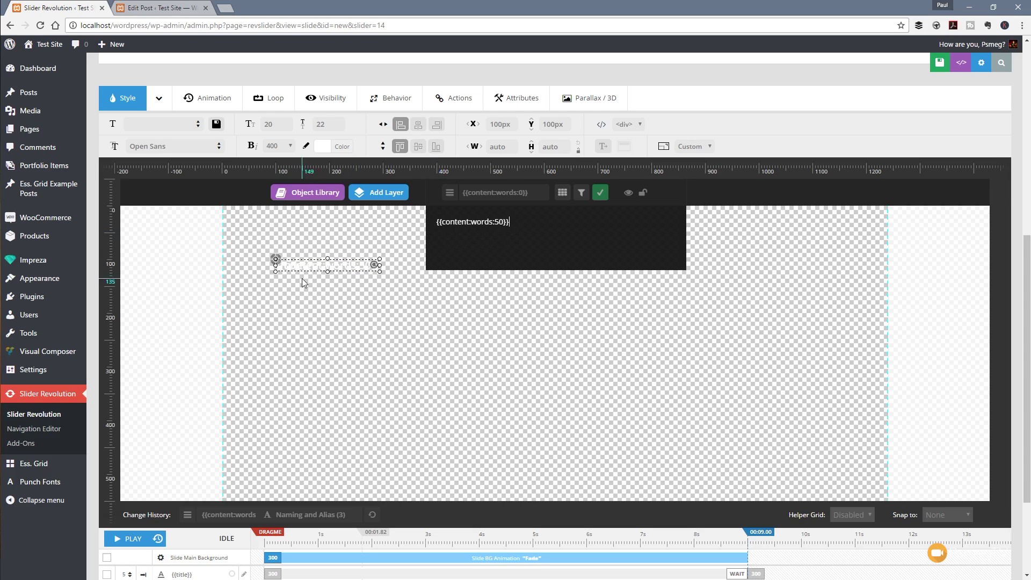
pyautogui.click(601, 193)
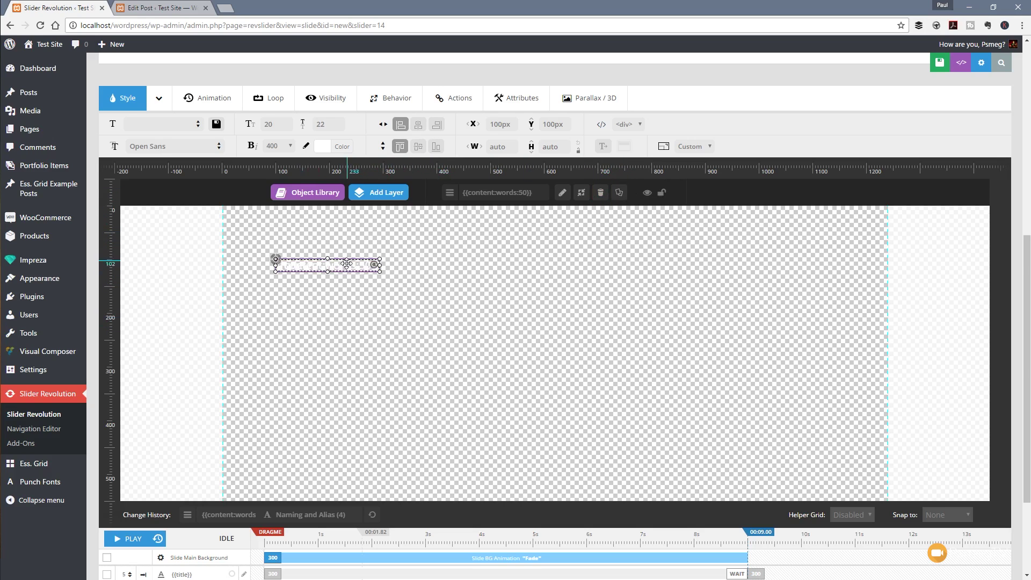
# Centre the title and content layers horizontally, with the content layer placed below the title at about Y 175px
pyautogui.moveTo(354, 266); pyautogui.dragTo(359, 365)
pyautogui.click(296, 265)
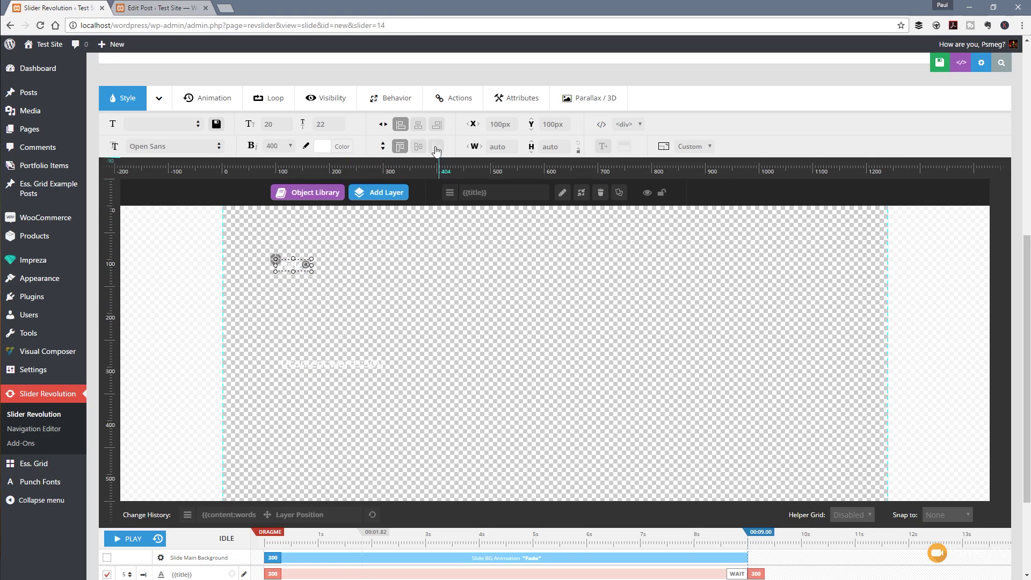
pyautogui.click(419, 124)
pyautogui.click(348, 364)
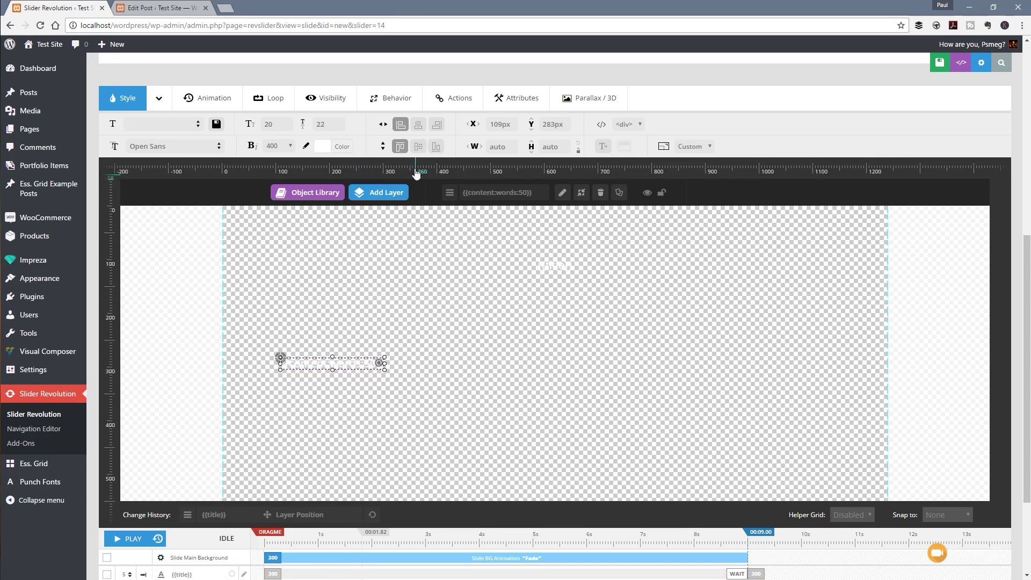
pyautogui.click(419, 124)
pyautogui.moveTo(531, 357); pyautogui.dragTo(533, 299)
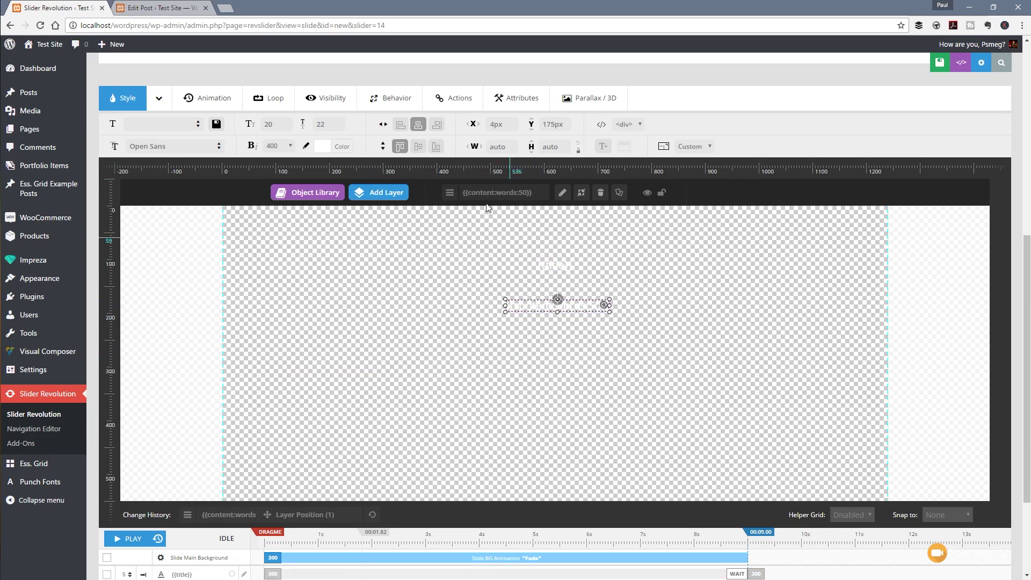
pyautogui.click(418, 125)
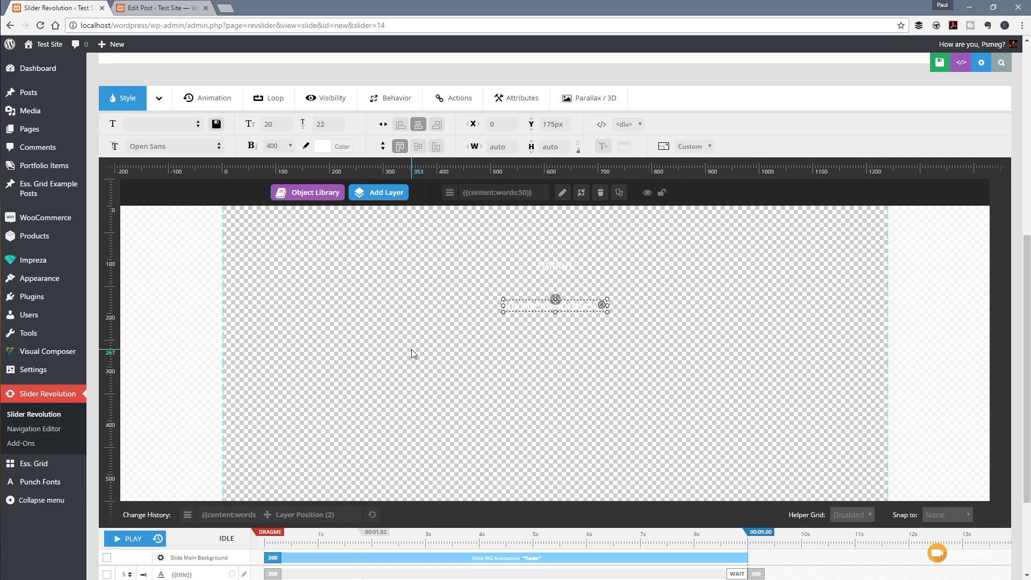
# Set the title layer's font family to Raleway
pyautogui.scroll(-3, 403, 380)
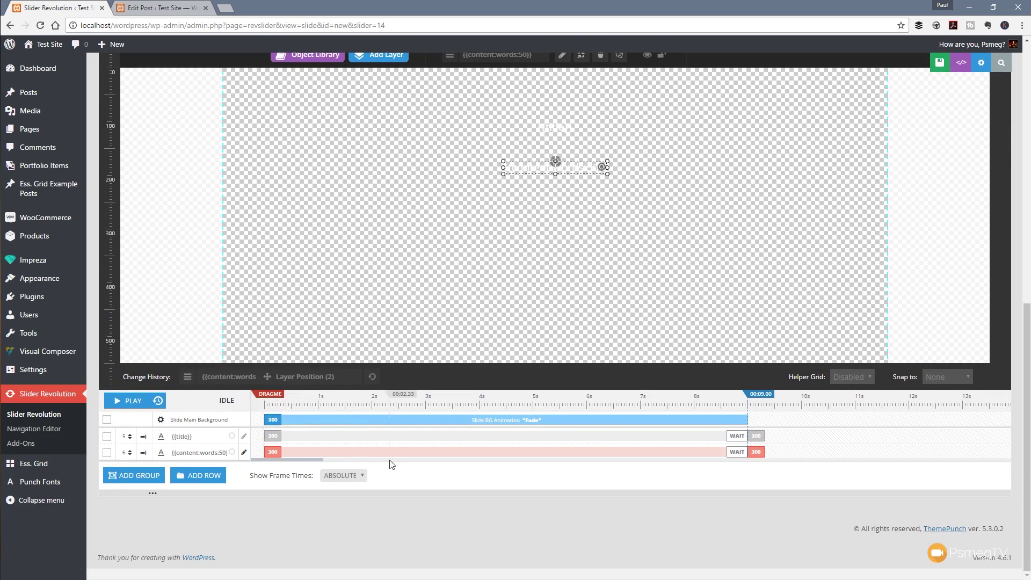
pyautogui.scroll(3, 391, 461)
pyautogui.scroll(3, 393, 461)
pyautogui.scroll(-3, 430, 454)
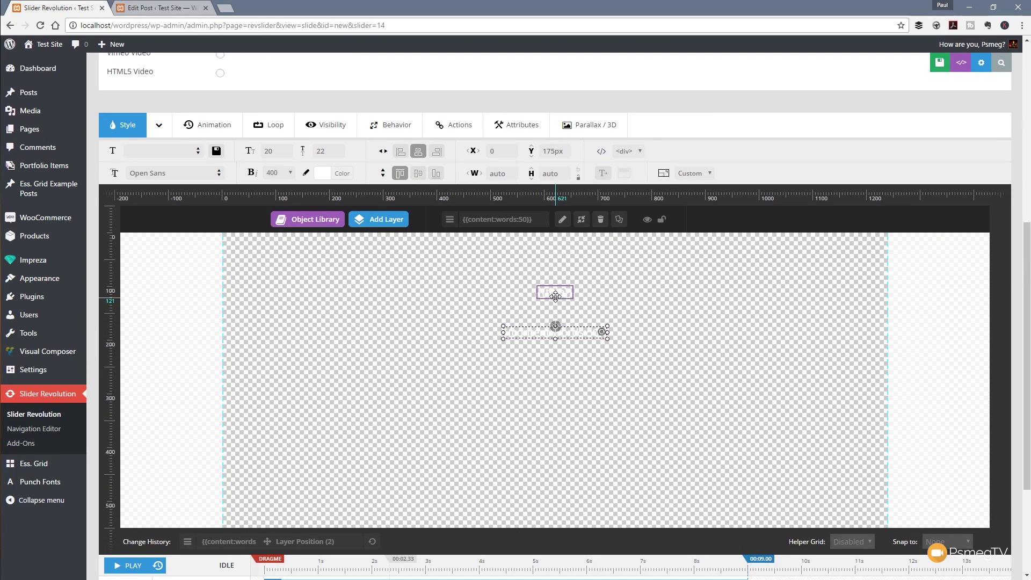
pyautogui.click(556, 295)
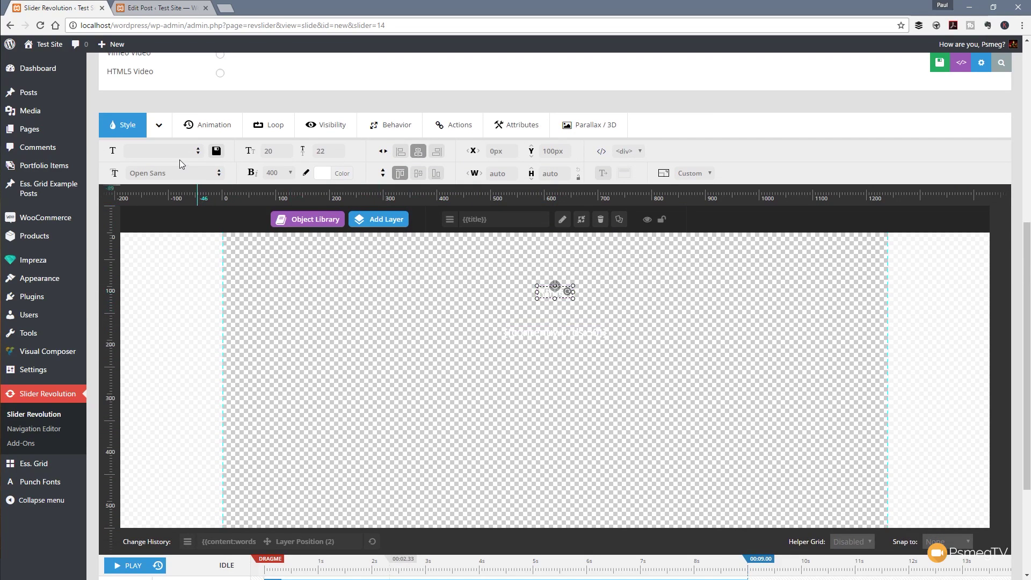
pyautogui.click(210, 173)
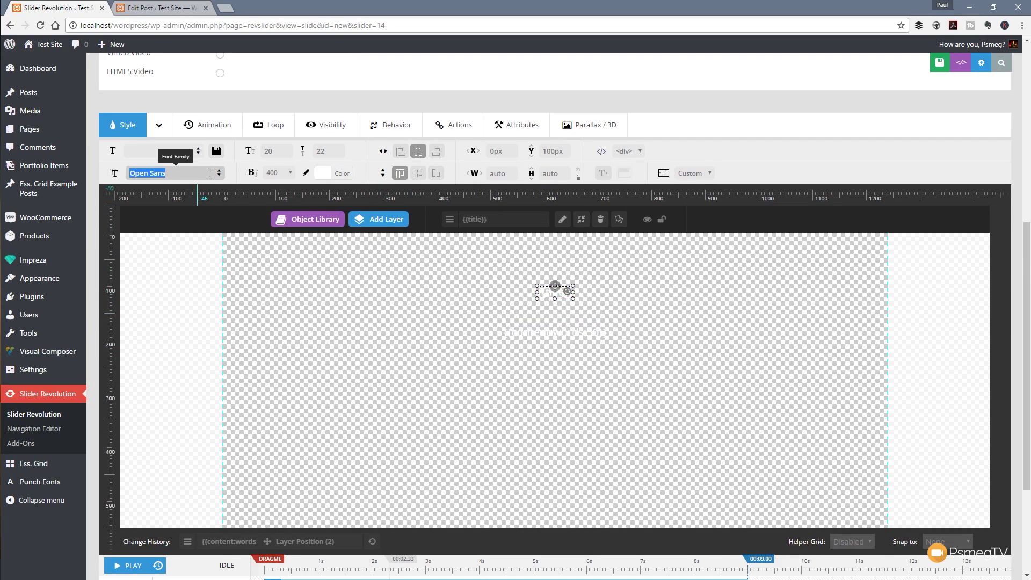
pyautogui.write('rale')
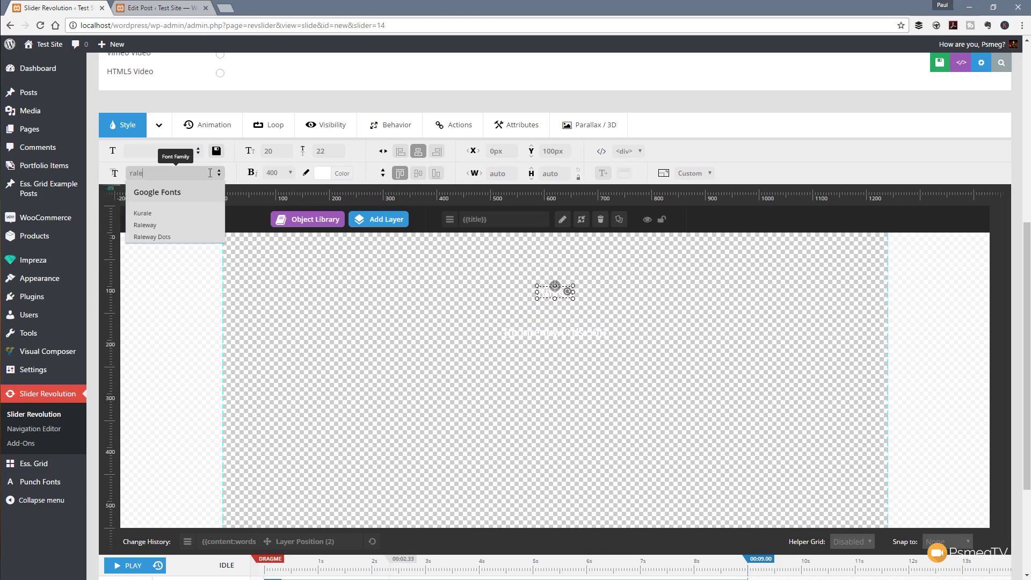
pyautogui.click(146, 225)
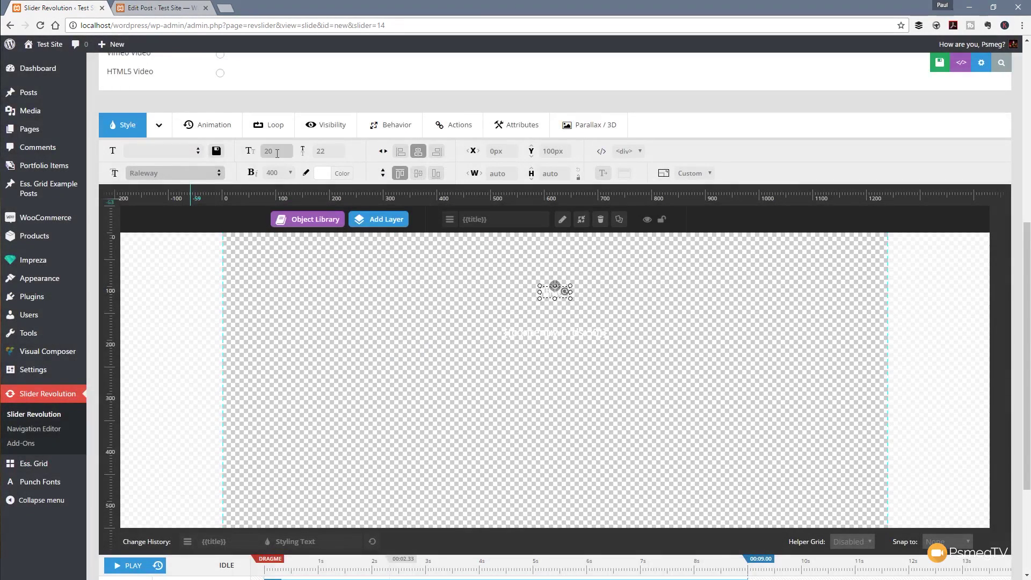
# Set the title layer's font size to 36px and its line height to 40px
pyautogui.click(277, 152)
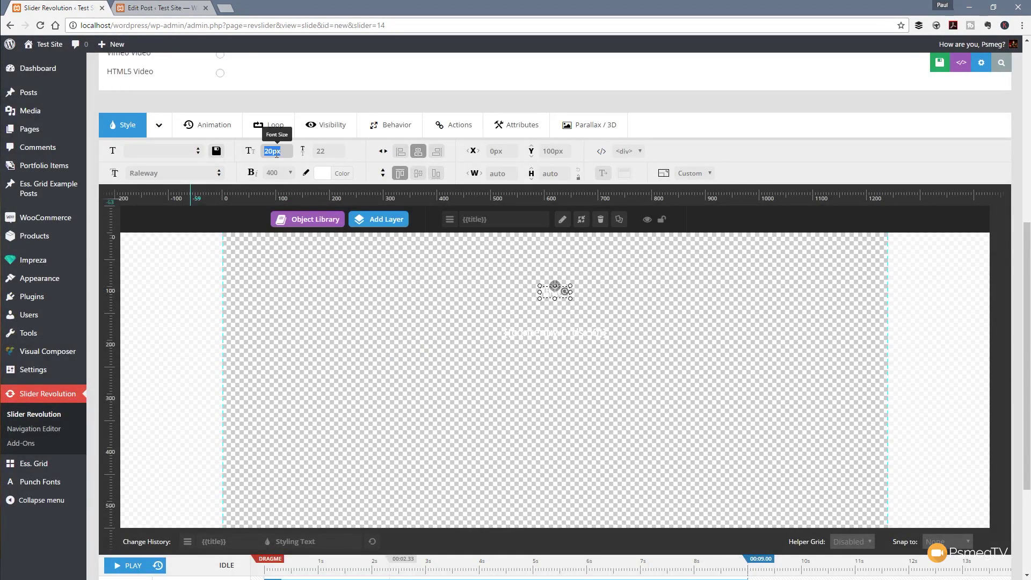
pyautogui.write('36')
pyautogui.press('Tab')
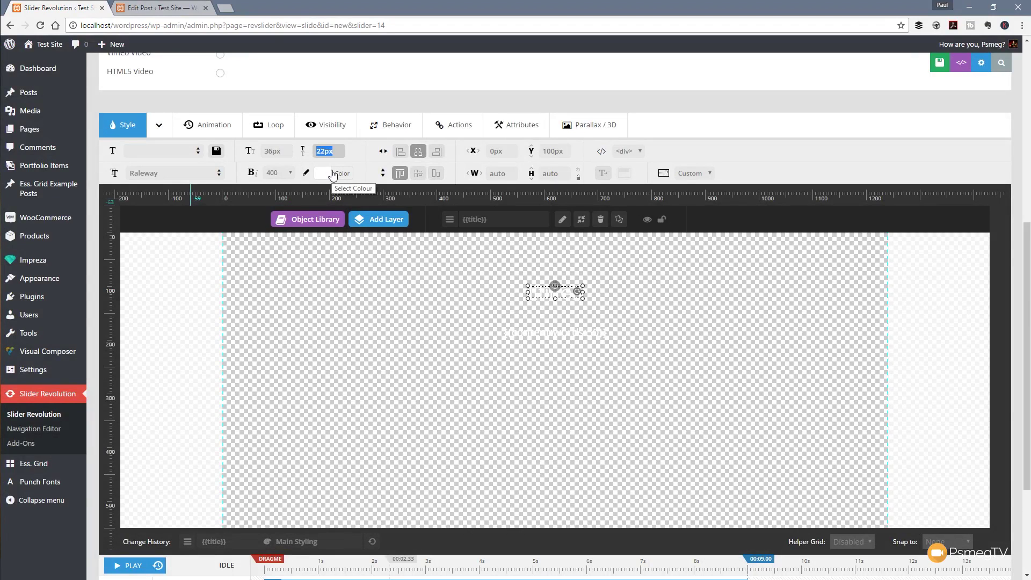
pyautogui.write('40')
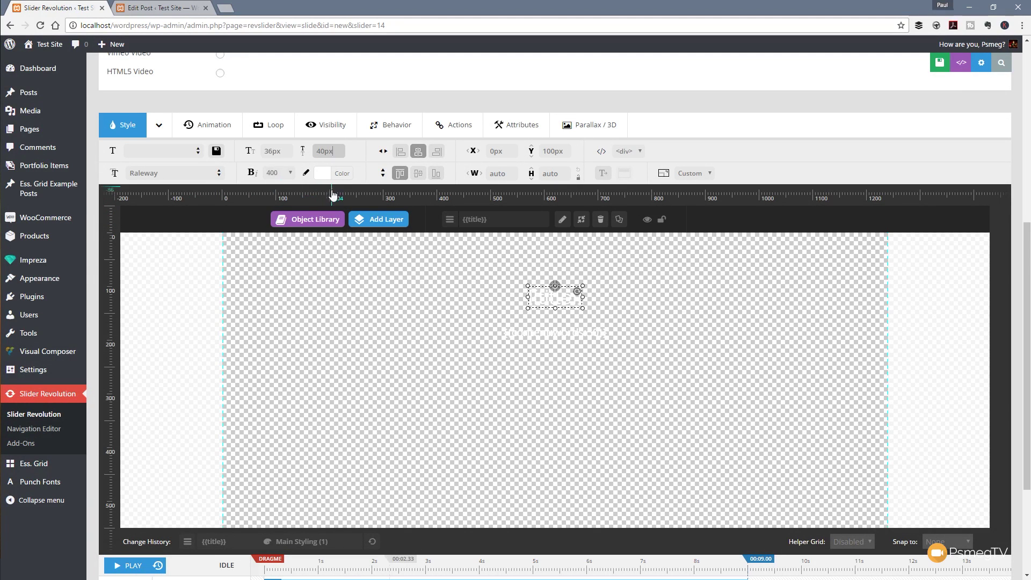
# Turn on auto linebreak for the title layer and set its width to 1000px
pyautogui.click(606, 181)
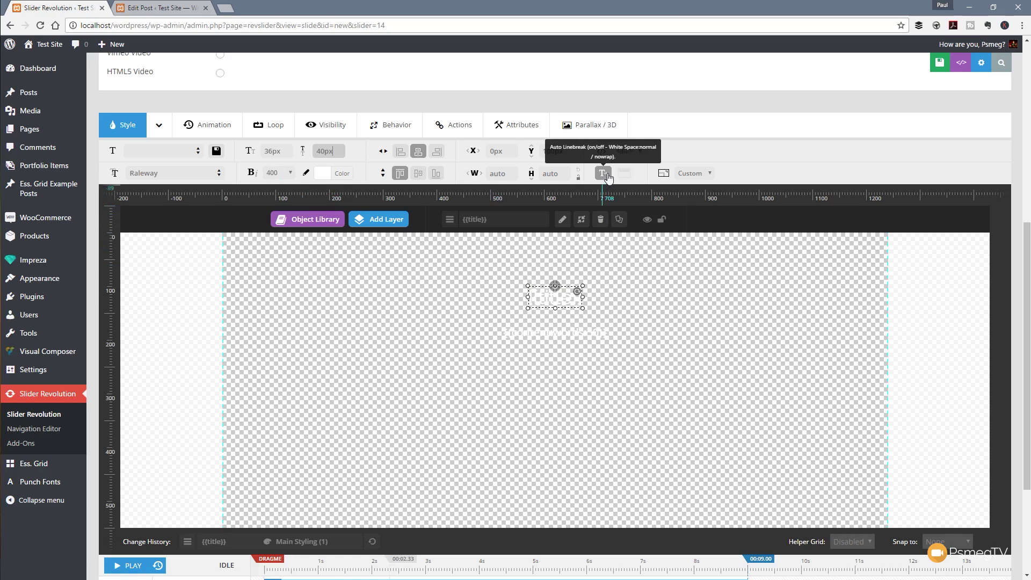
pyautogui.click(608, 177)
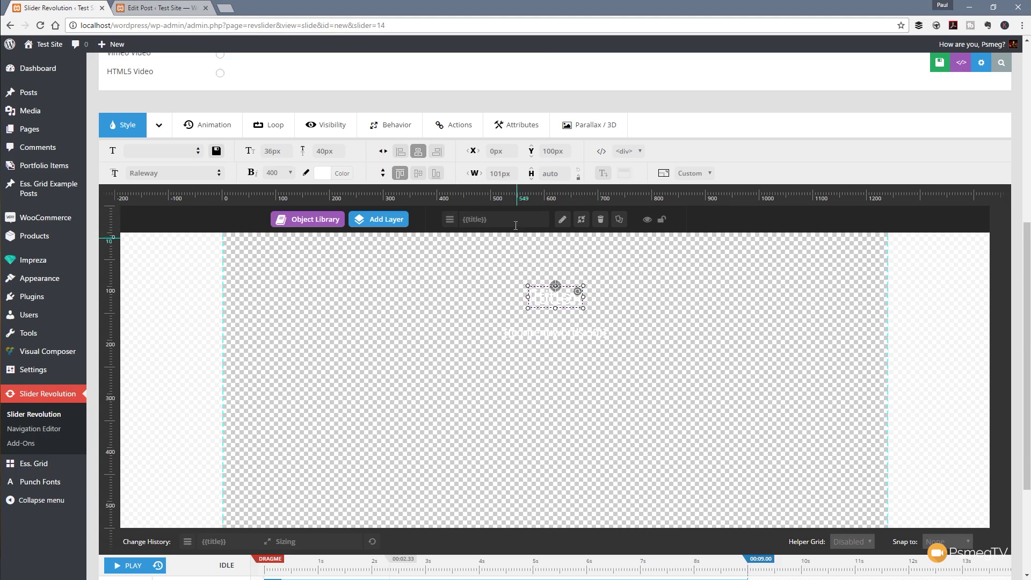
pyautogui.click(501, 179)
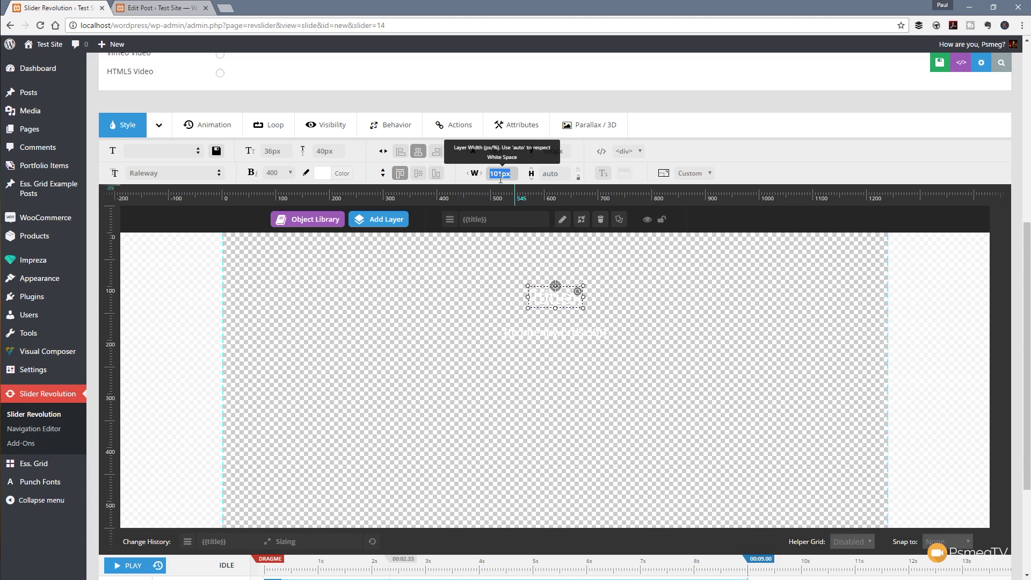
pyautogui.write('1000')
pyautogui.press('Return')
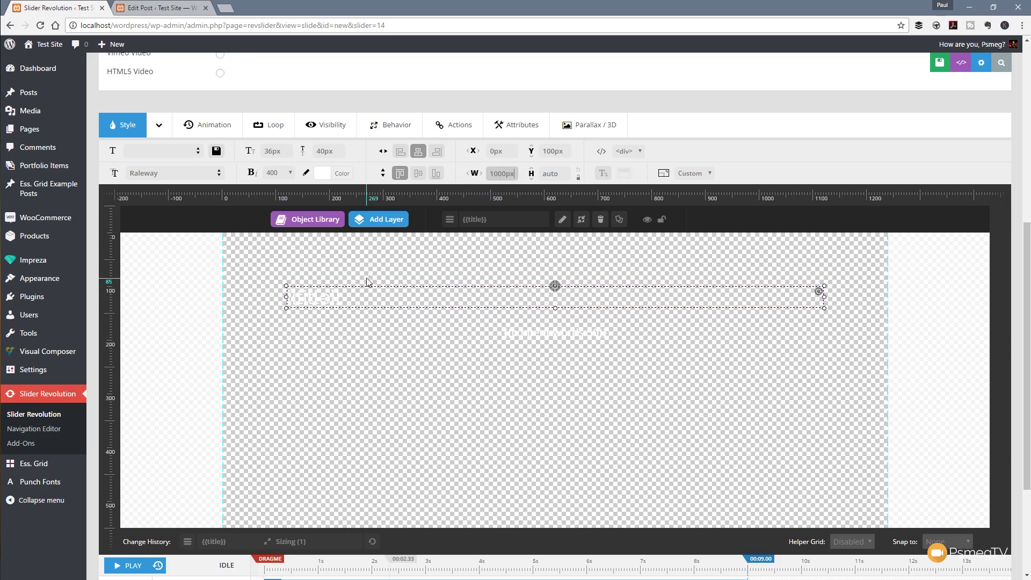
# Centre-align the text inside the title layer using the advanced spacing style options
pyautogui.click(392, 298)
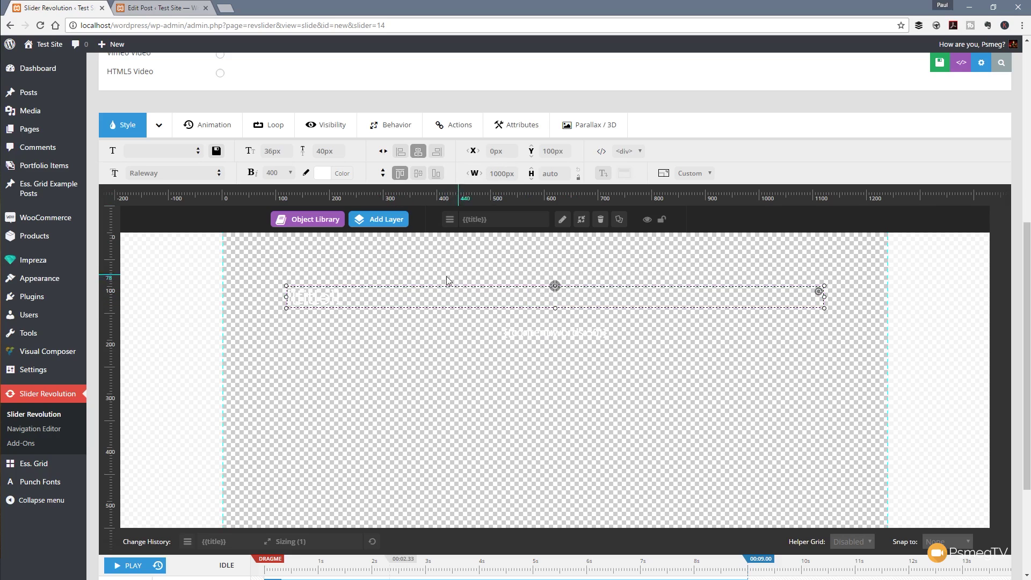
pyautogui.click(168, 125)
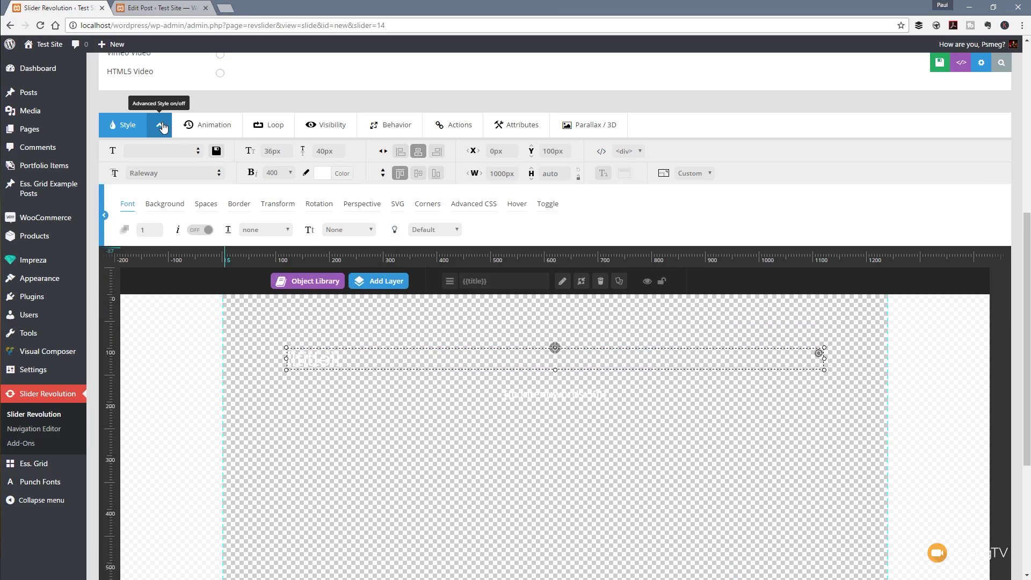
pyautogui.click(209, 207)
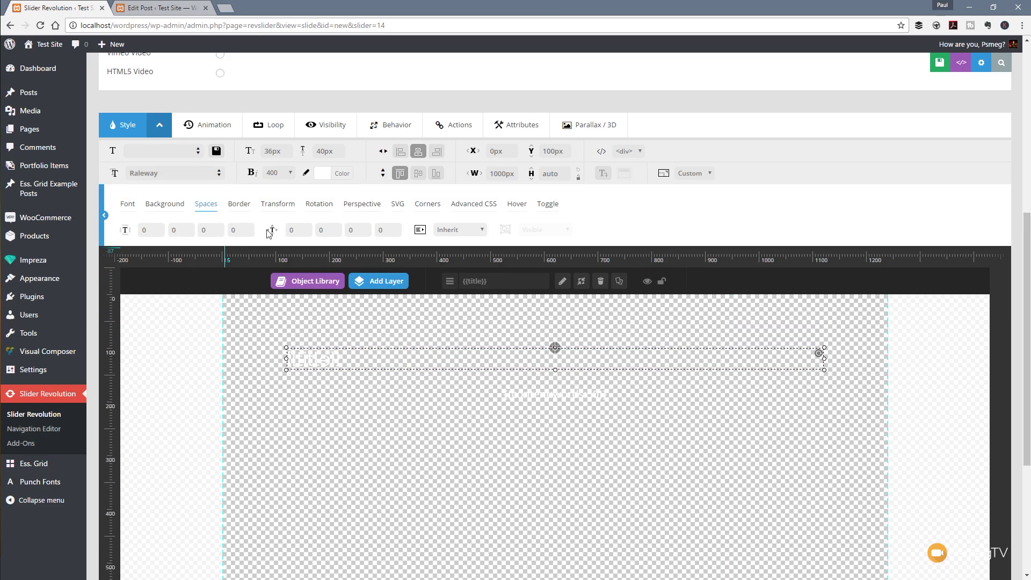
pyautogui.click(468, 232)
pyautogui.click(458, 260)
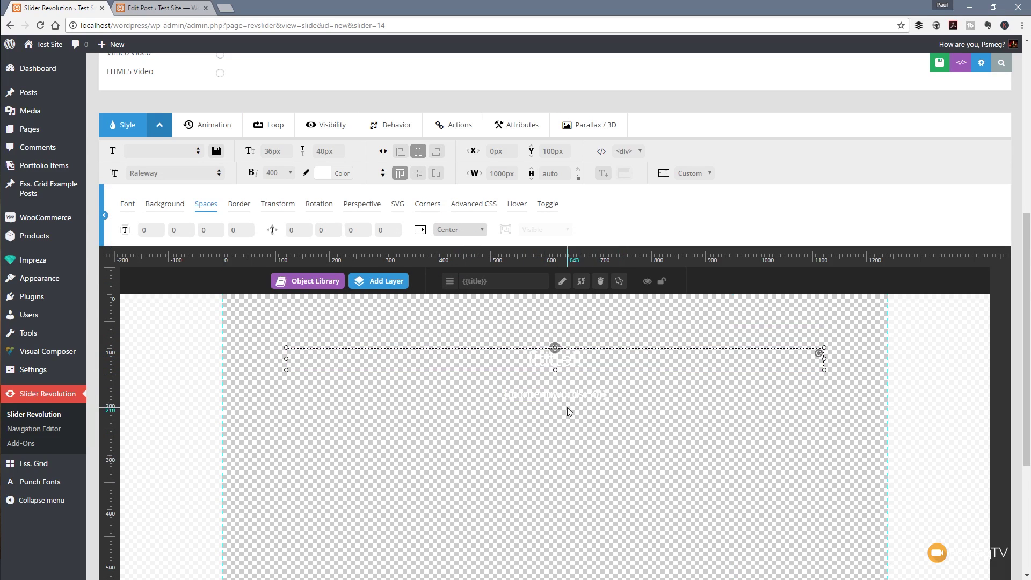
# Give the content layer 20px padding on all four sides and centre-align its text
pyautogui.click(553, 392)
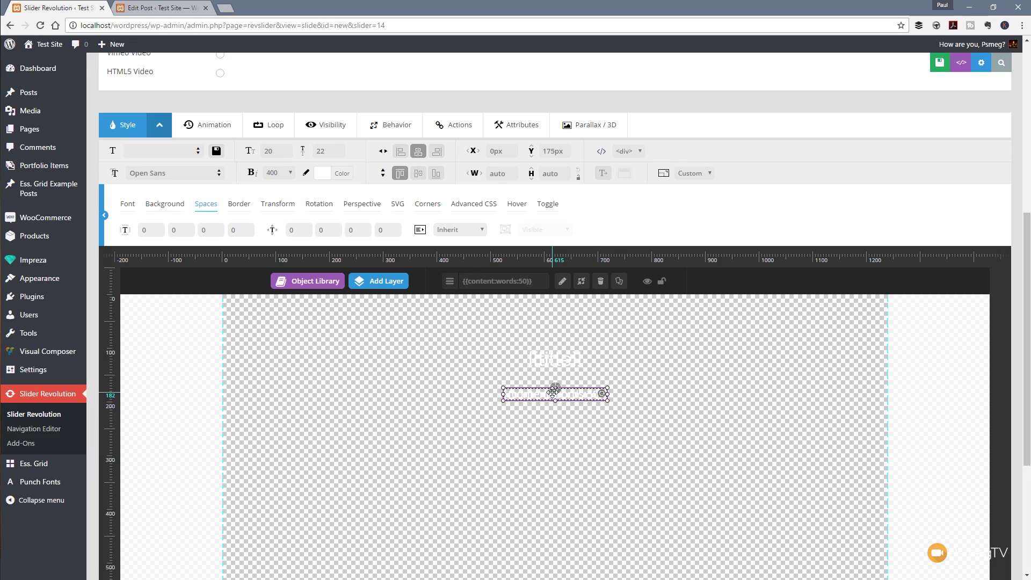
pyautogui.click(157, 233)
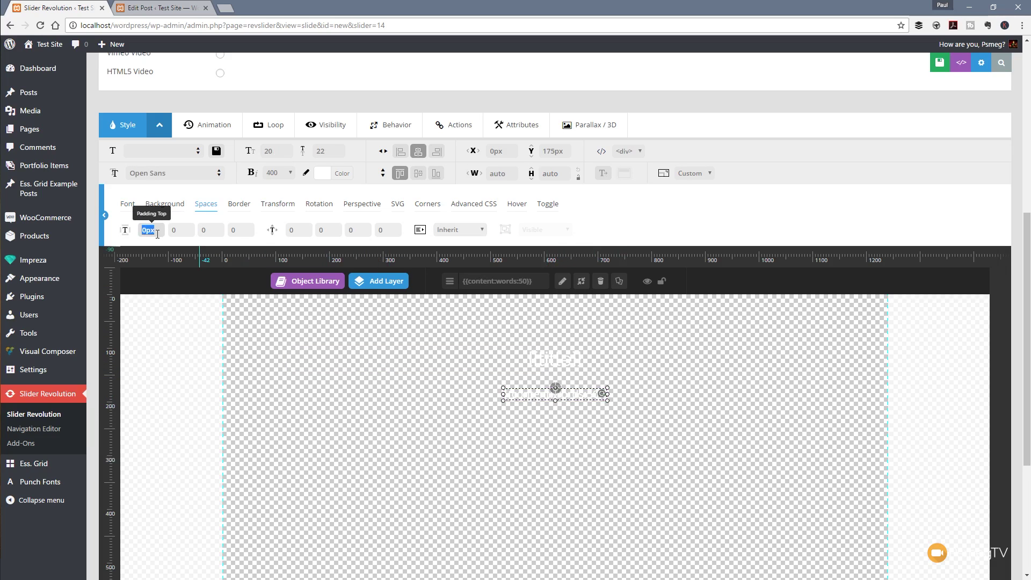
pyautogui.write('20')
pyautogui.press('Tab')
pyautogui.write('20')
pyautogui.press('Tab')
pyautogui.write('20')
pyautogui.press('Tab')
pyautogui.write('2')
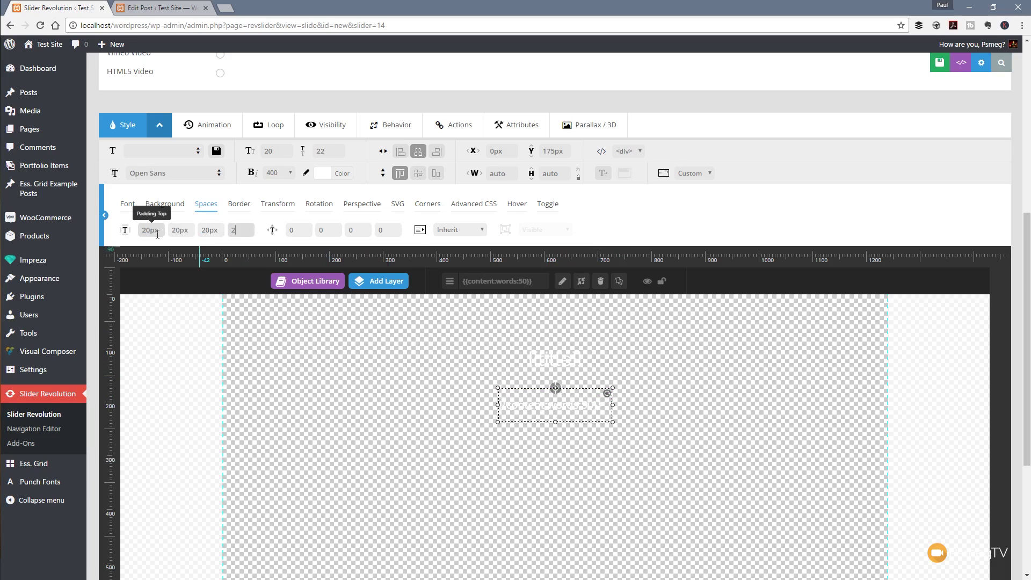
pyautogui.write('0')
pyautogui.press('Tab')
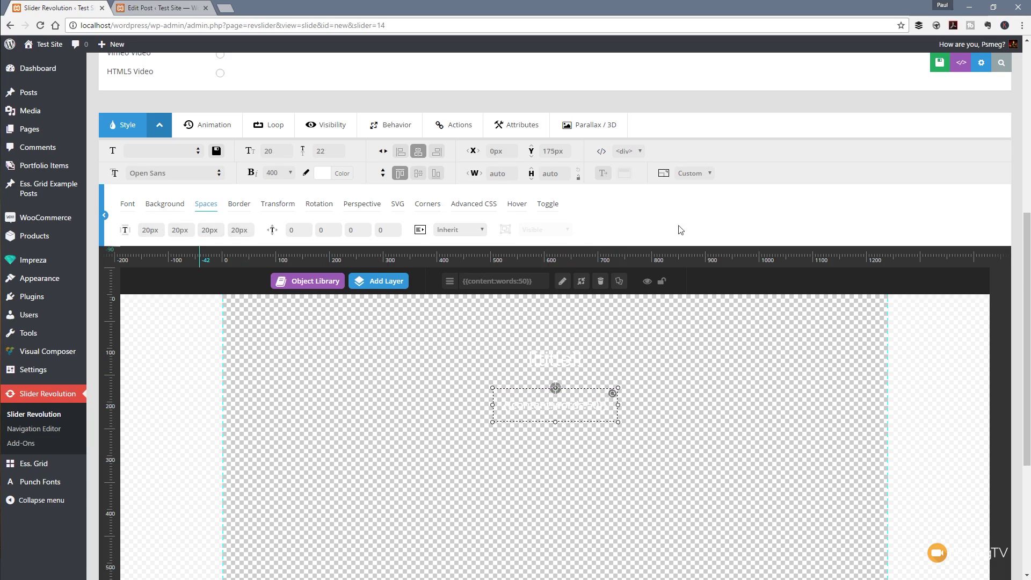
pyautogui.click(476, 230)
pyautogui.click(463, 261)
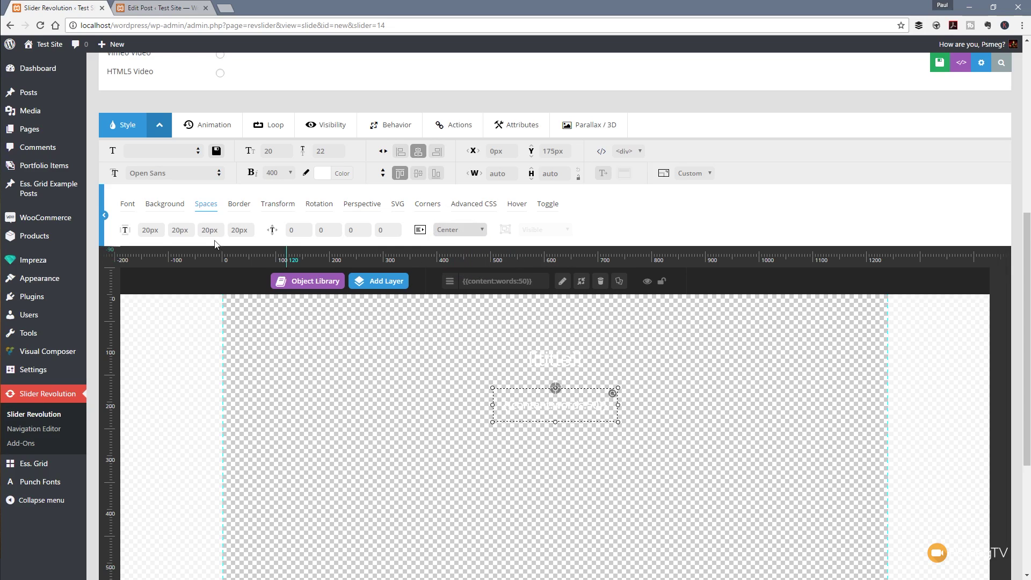
# Set the content layer's font family to Raleway and its font size to 16px
pyautogui.click(168, 177)
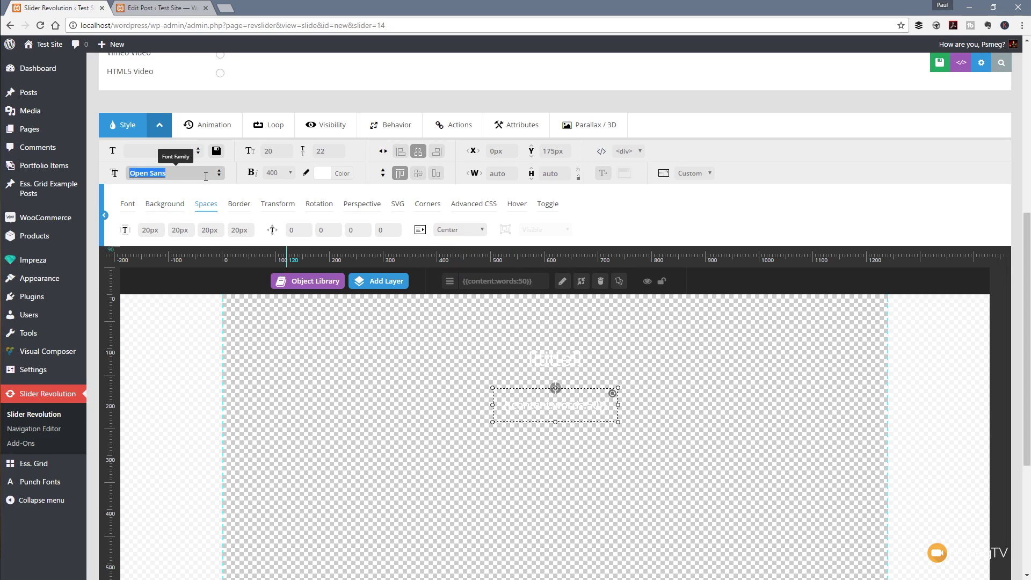
pyautogui.write('ral')
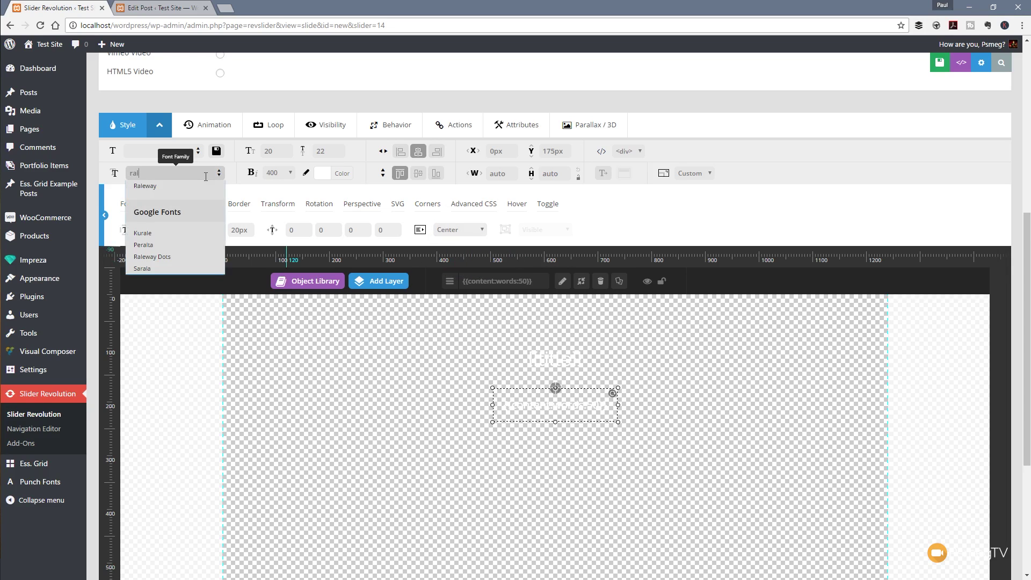
pyautogui.click(184, 187)
pyautogui.click(274, 152)
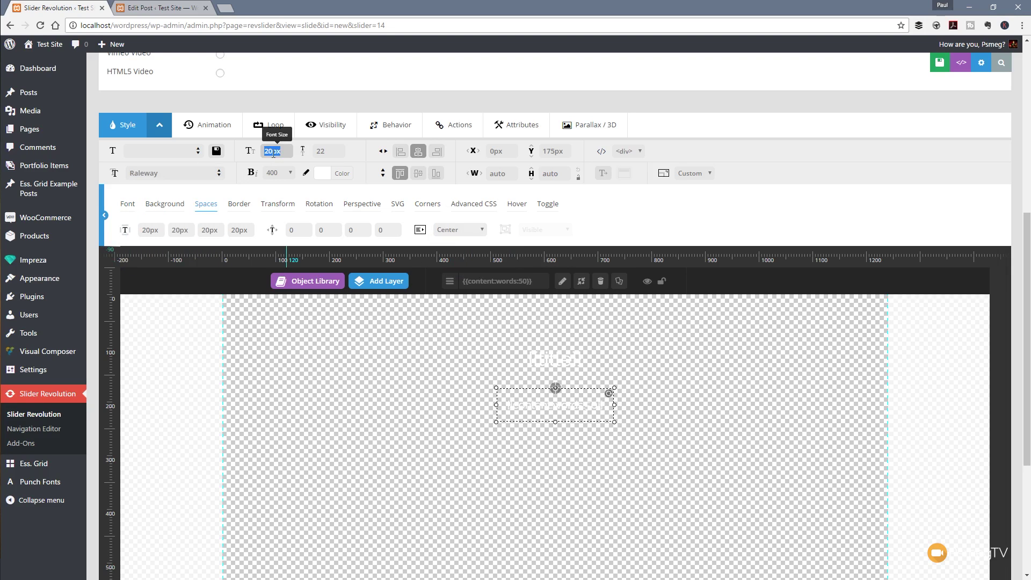
pyautogui.write('16')
pyautogui.press('Return')
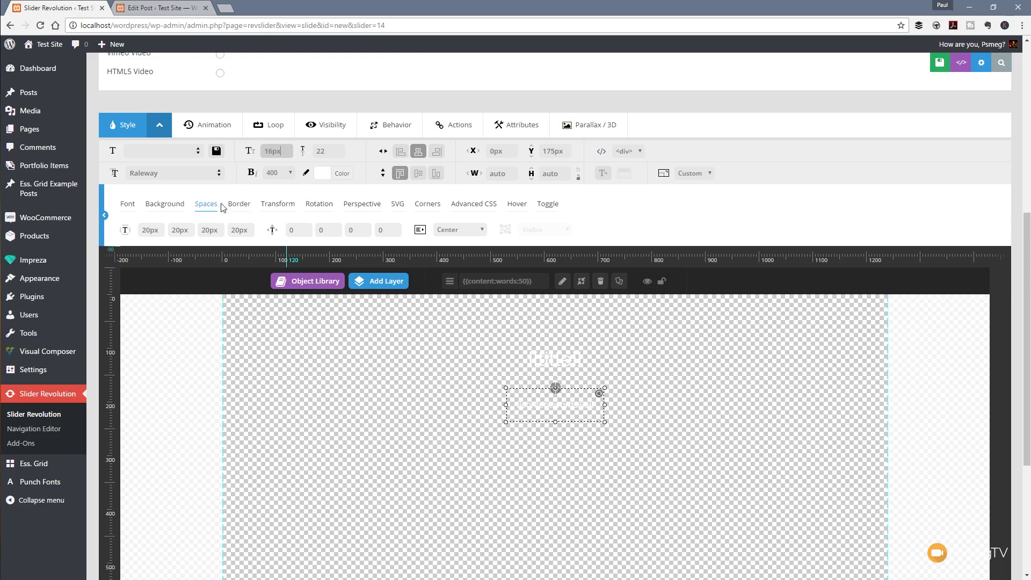
# Give the content layer a black background with an opacity of 0.8
pyautogui.click(167, 209)
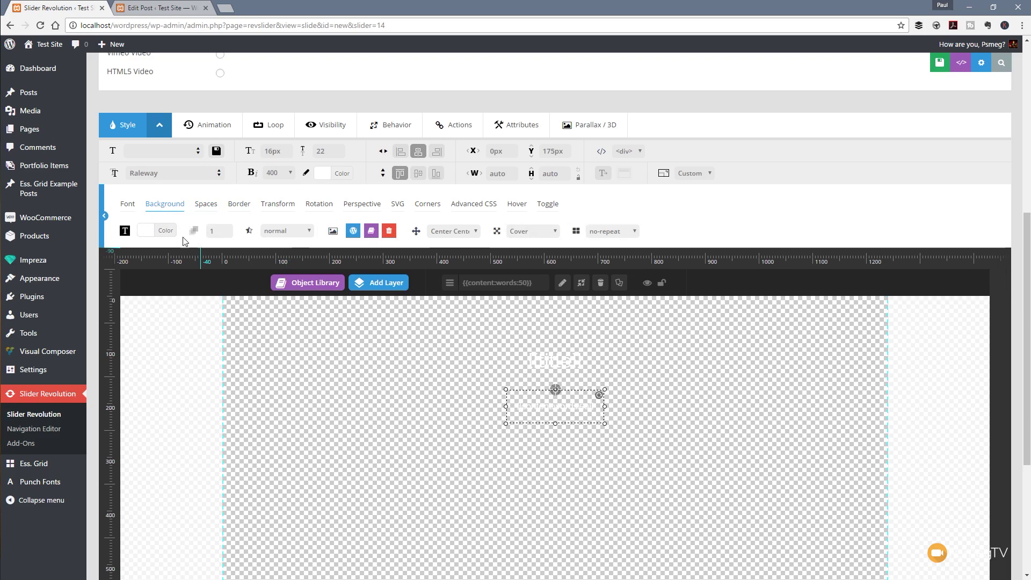
pyautogui.click(161, 231)
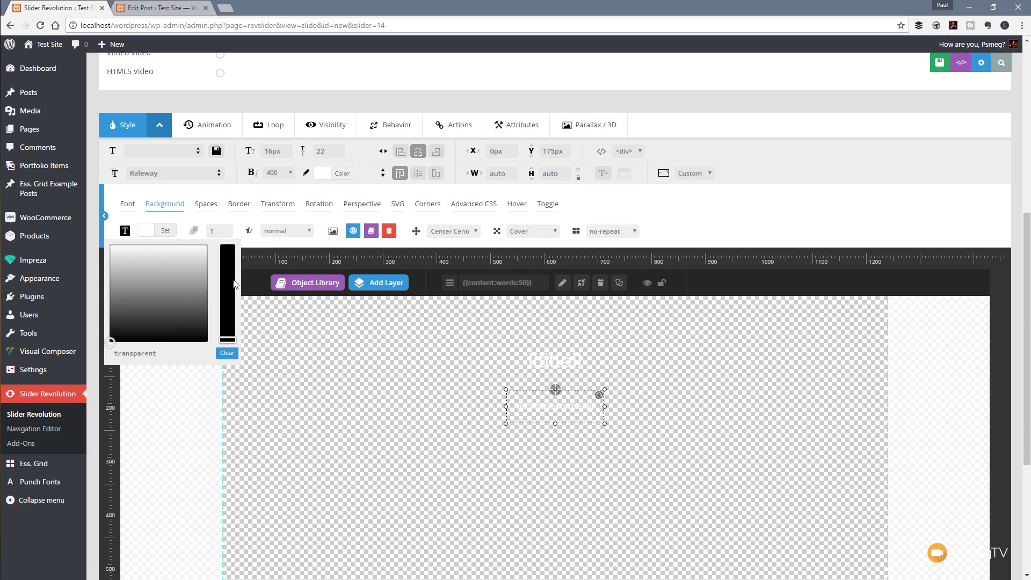
pyautogui.moveTo(220, 337); pyautogui.dragTo(228, 245)
pyautogui.click(184, 307)
pyautogui.doubleClick(217, 230)
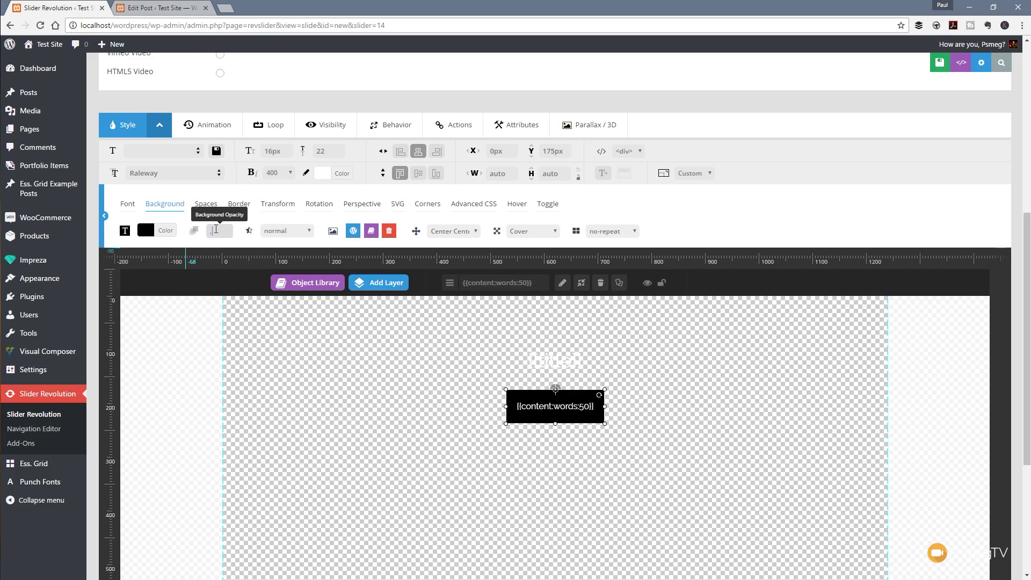
pyautogui.write('0.8')
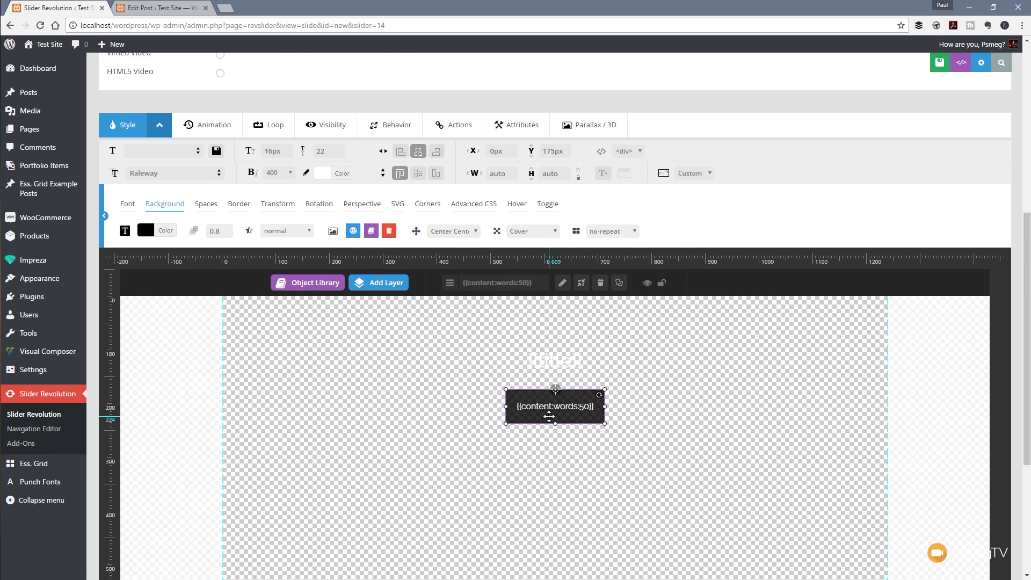
# Save the slide and preview the styled title and content layers, then return to the editor
pyautogui.click(931, 63)
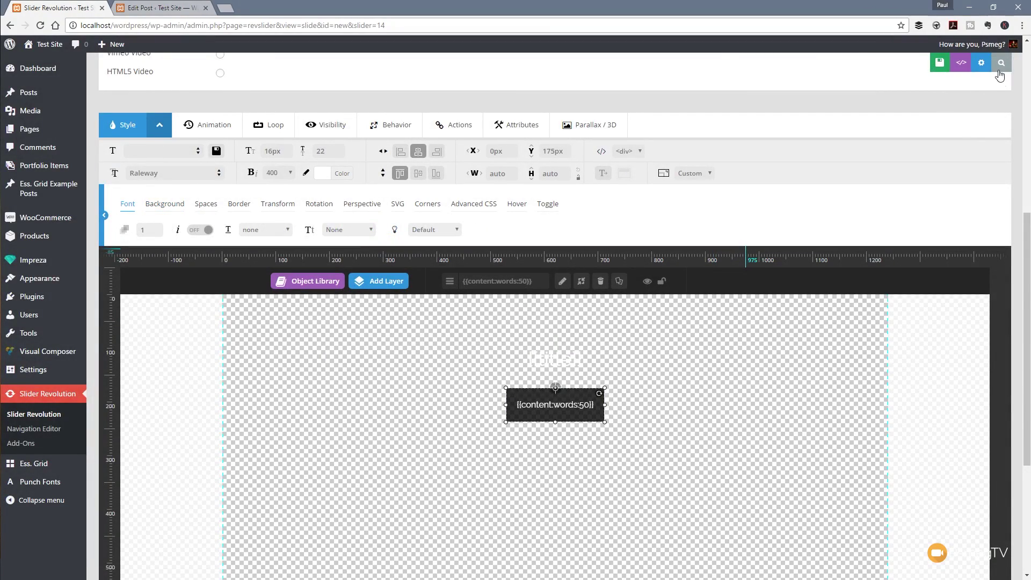
pyautogui.click(1000, 65)
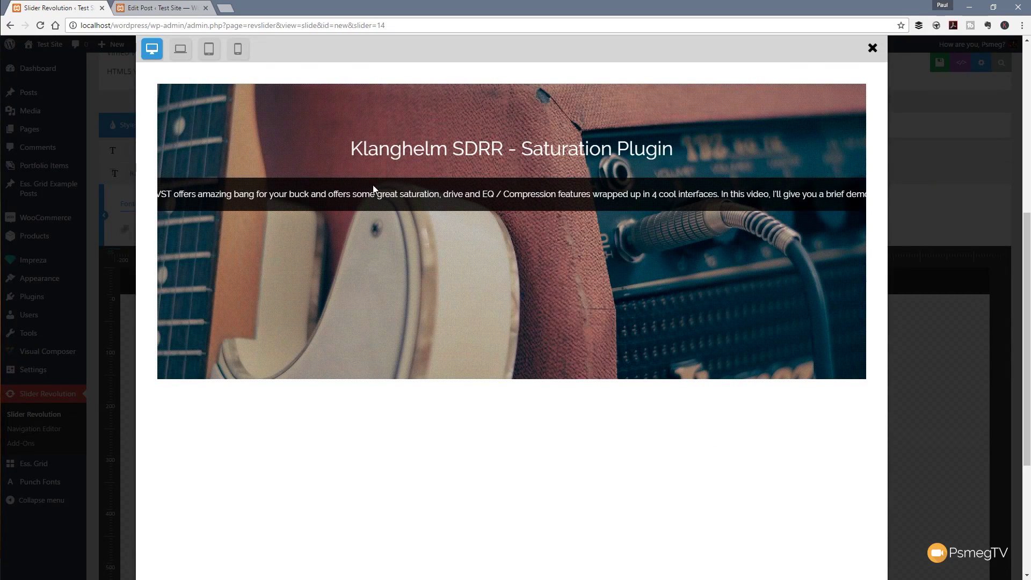
pyautogui.click(872, 48)
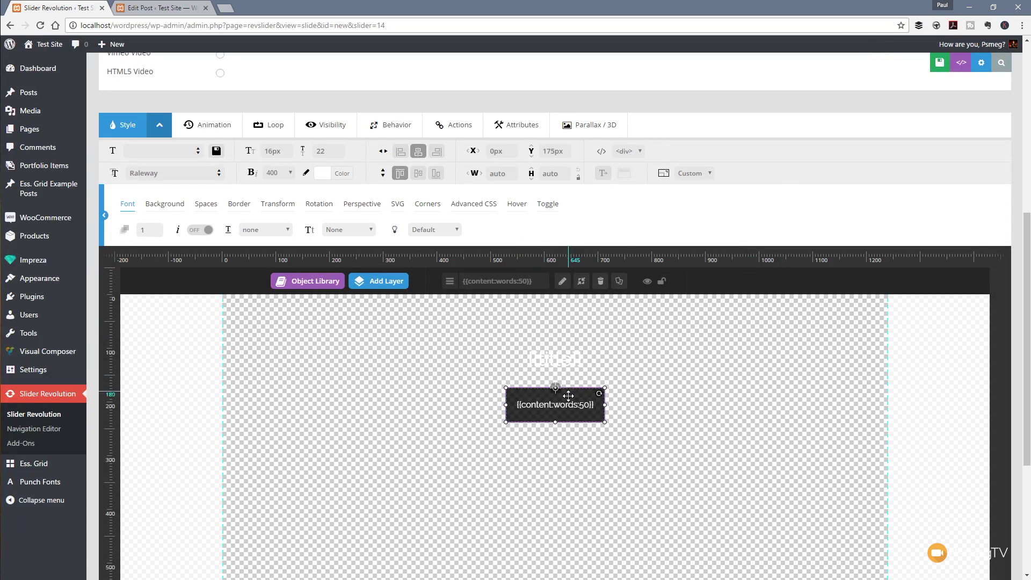
# Turn on auto linebreak for the content layer and set its width to 1000px
pyautogui.click(603, 180)
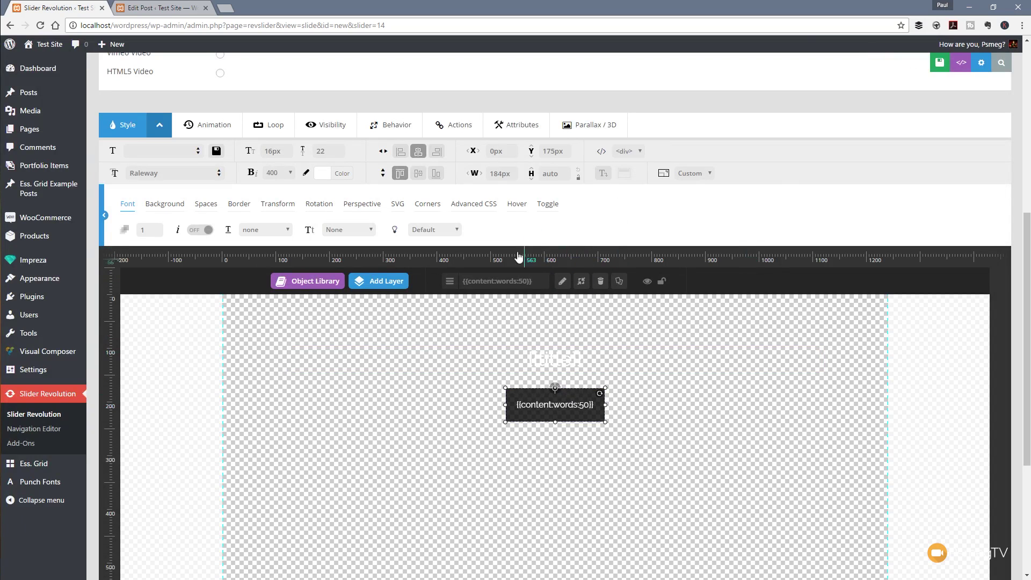
pyautogui.doubleClick(500, 174)
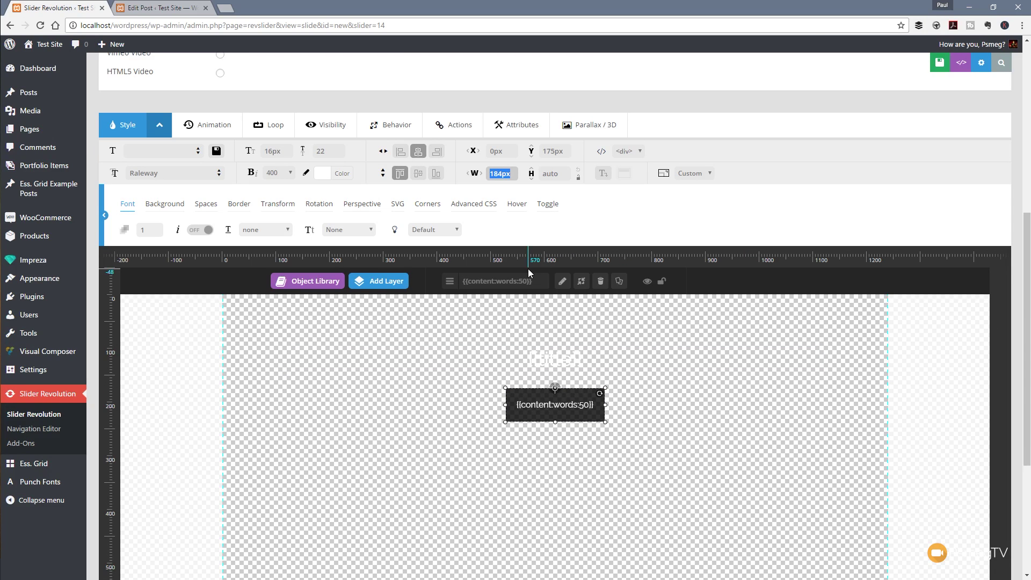
pyautogui.write('1000')
pyautogui.press('Return')
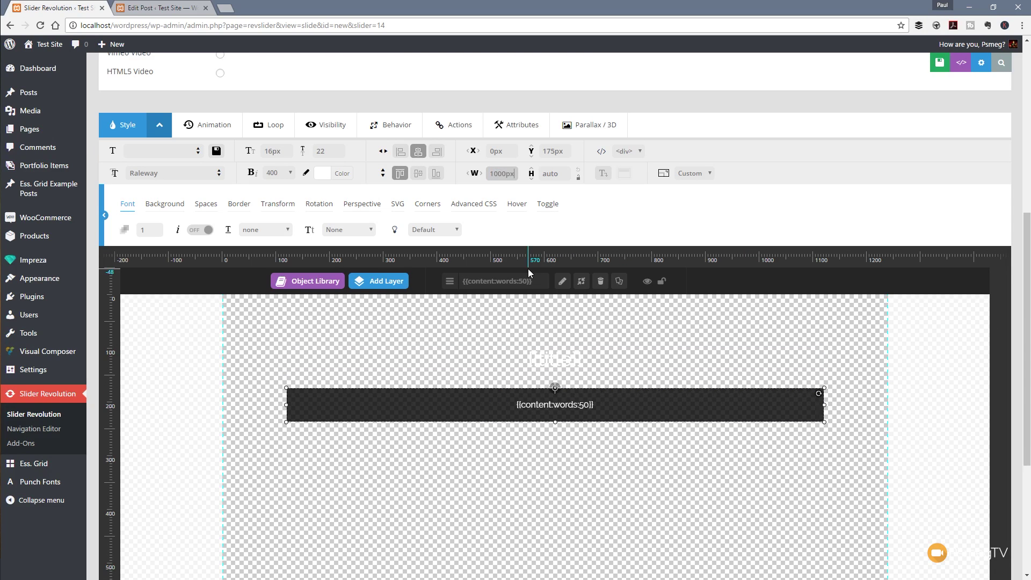
# Save the slide and check how the content text wraps in the preview, then close it
pyautogui.click(926, 66)
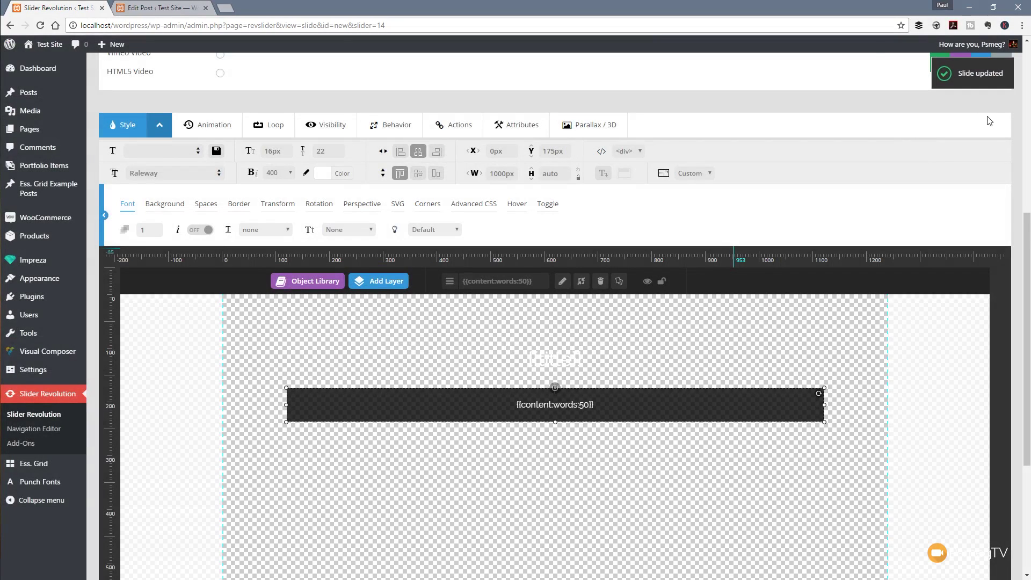
pyautogui.click(971, 64)
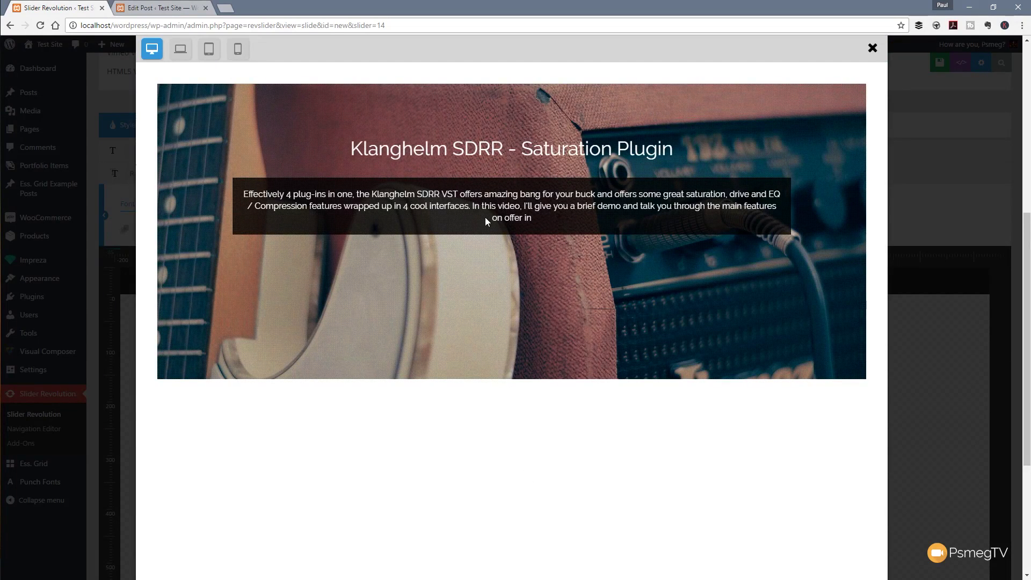
pyautogui.click(872, 49)
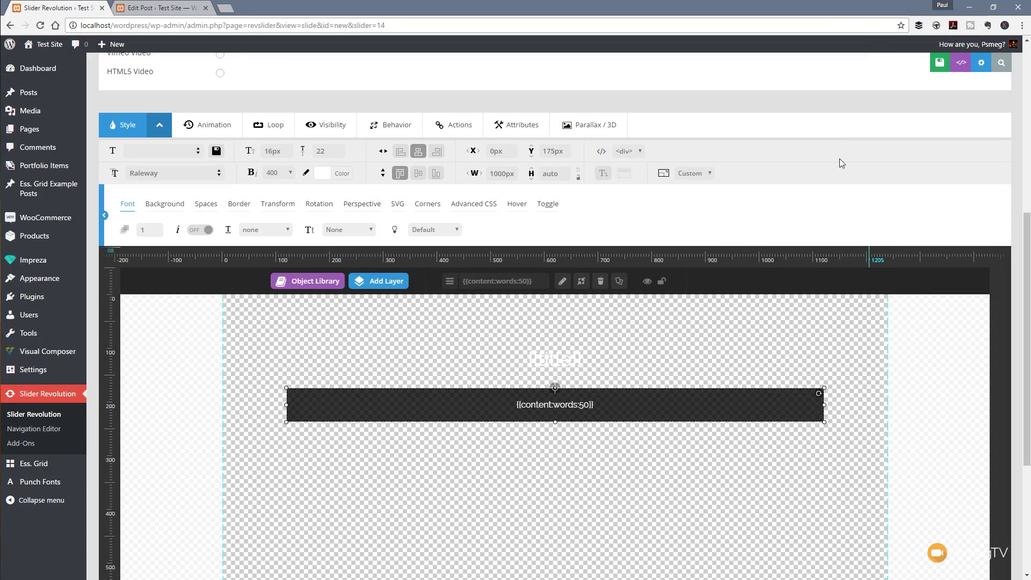
# Add a medium rounded "Click Here" button layer, place it below the content layer at about Y 308px, and centre it horizontally
pyautogui.moveTo(392, 284)
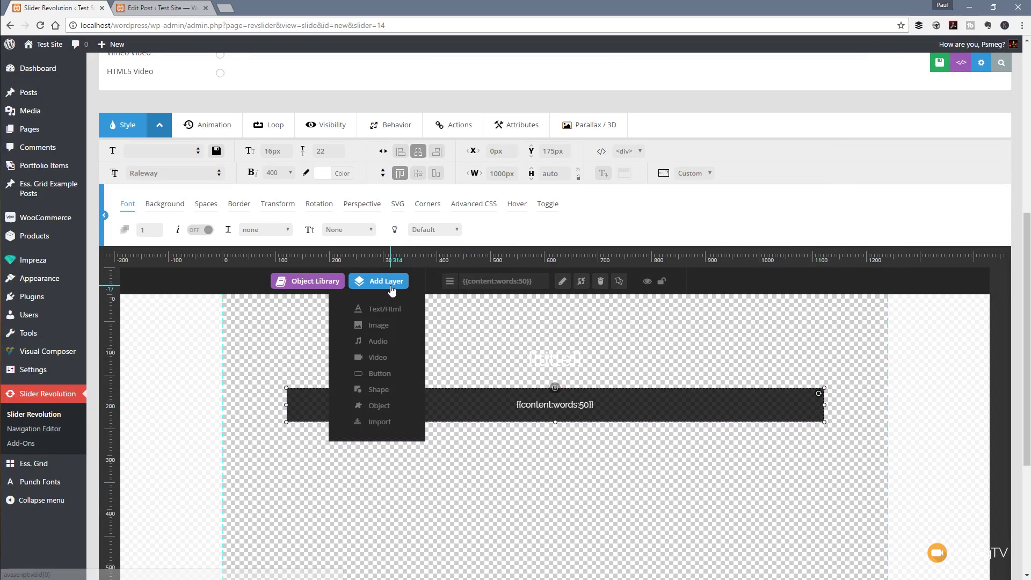
pyautogui.click(387, 374)
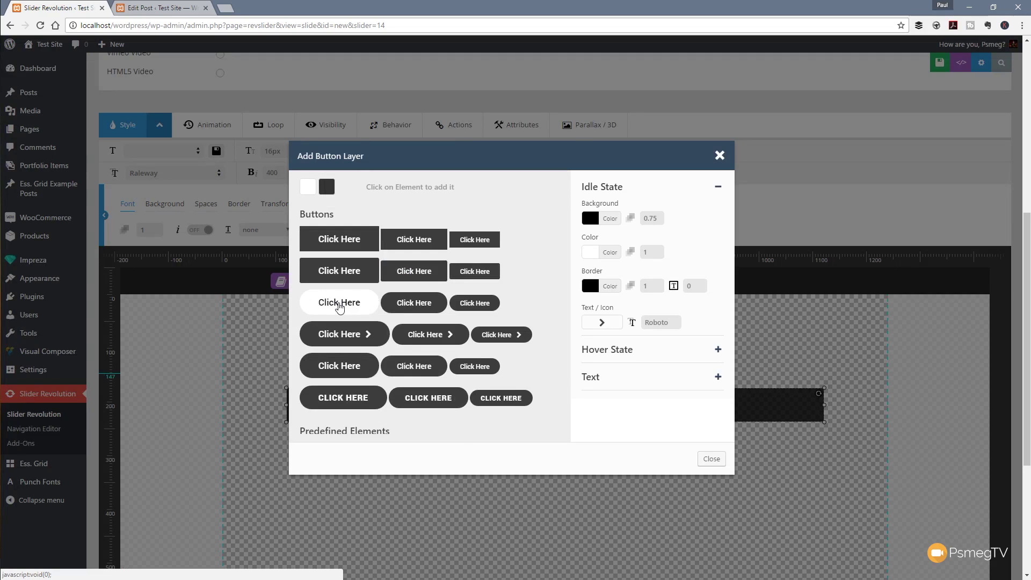
pyautogui.click(413, 307)
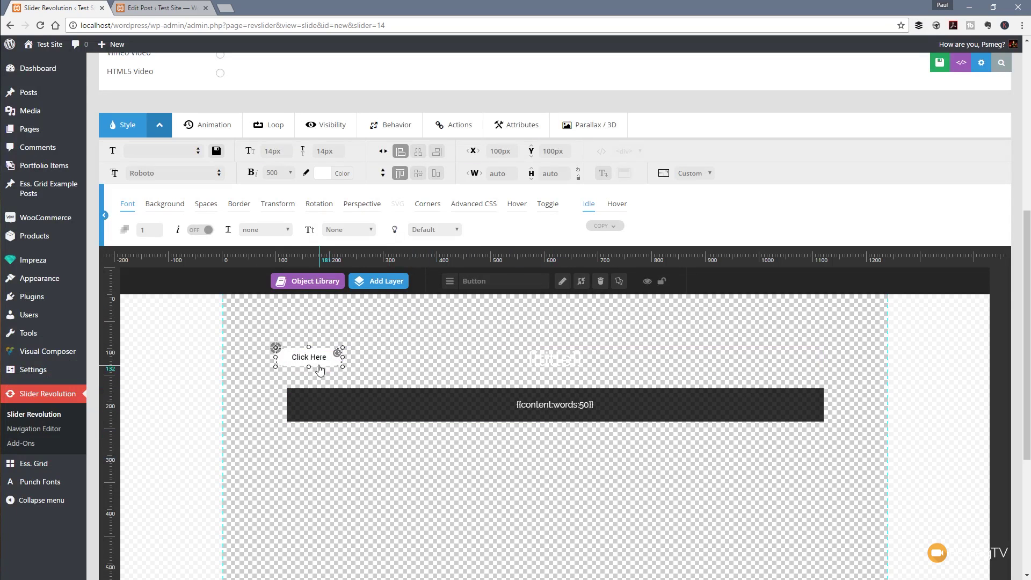
pyautogui.moveTo(362, 383); pyautogui.dragTo(575, 473)
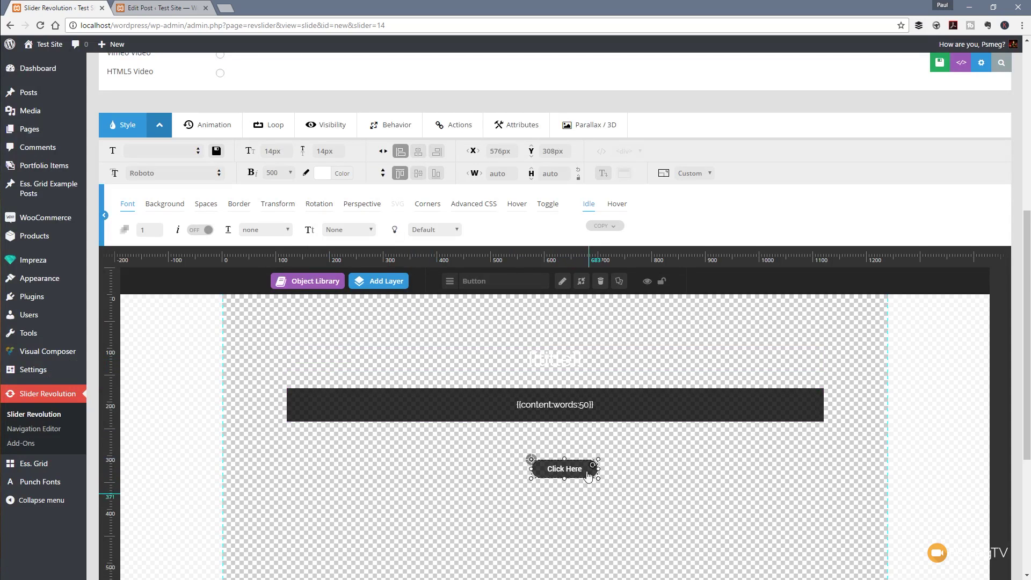
pyautogui.click(421, 156)
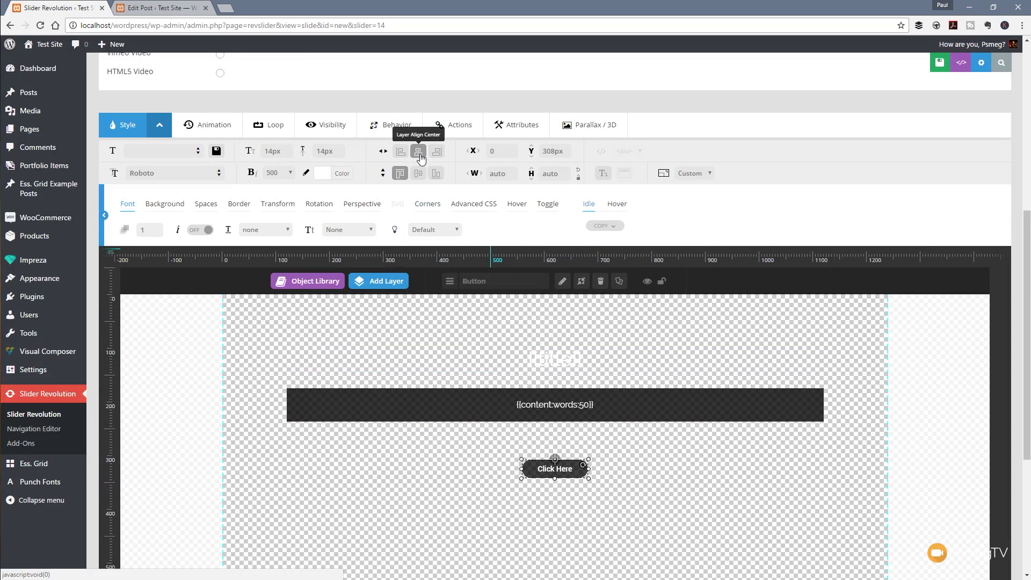
# Save the slide and preview the new button below the content, then close the preview
pyautogui.click(940, 62)
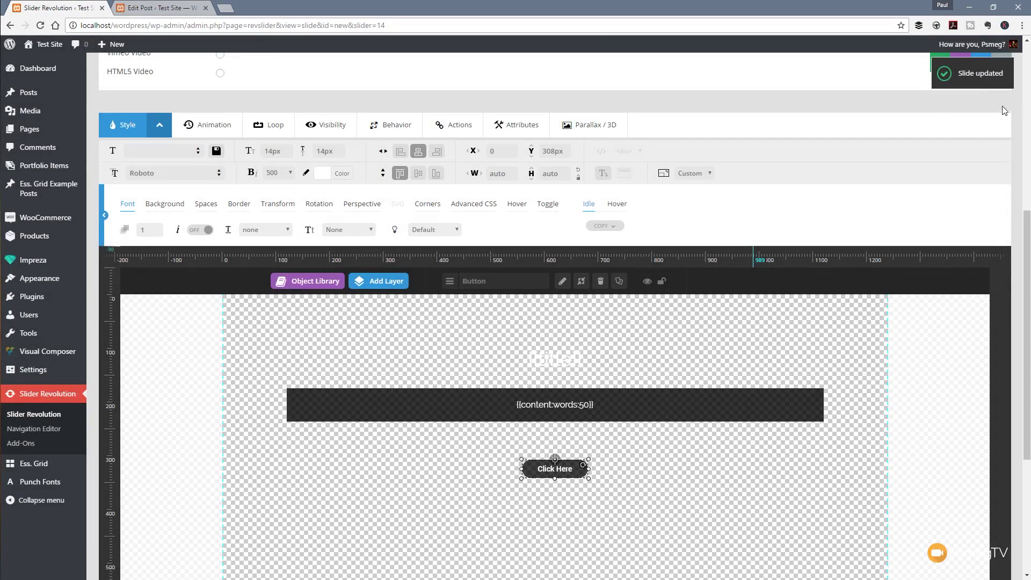
pyautogui.click(967, 62)
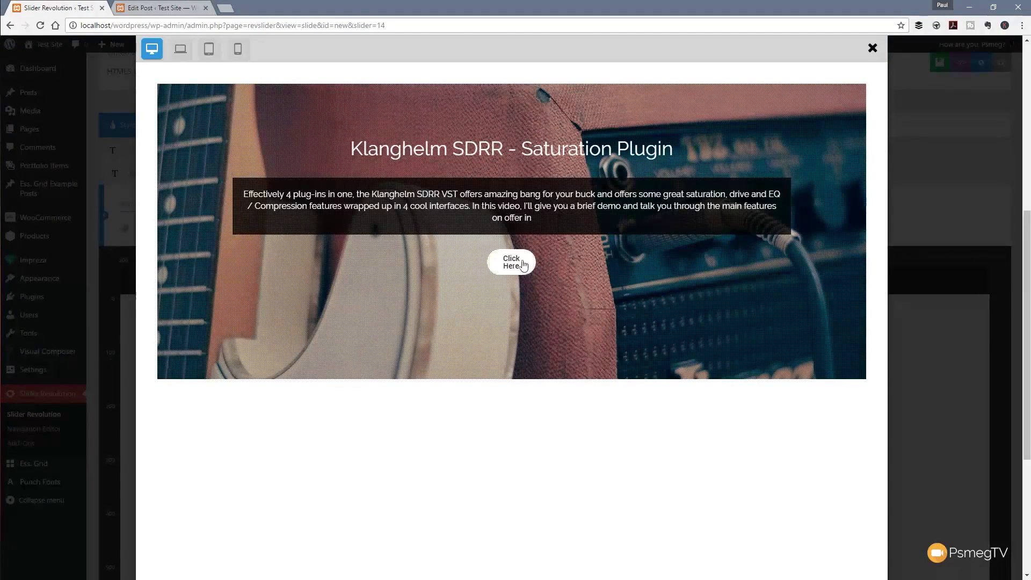
pyautogui.click(873, 48)
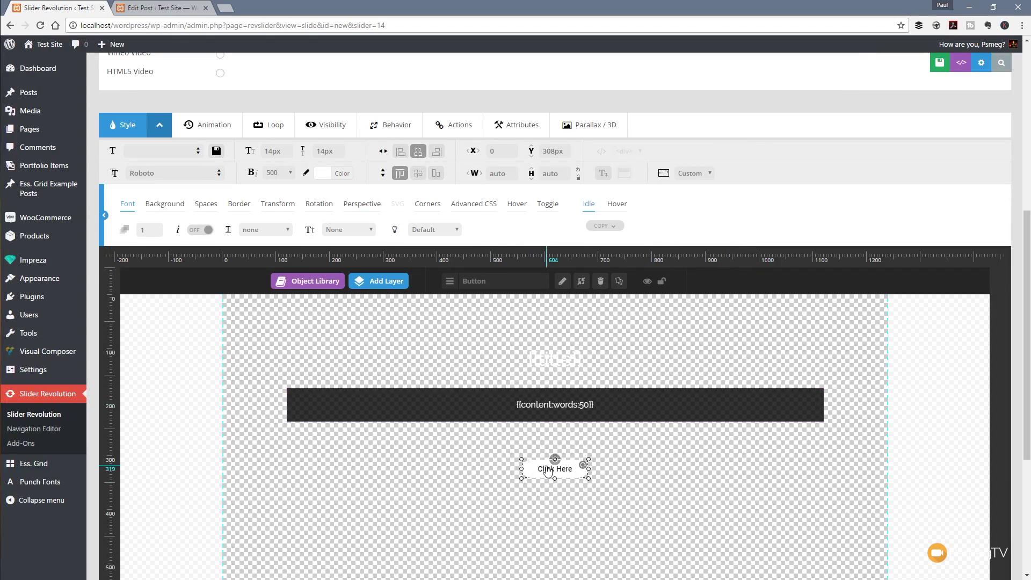
# Set the Click Here button layer's width to 140px and save the slide
pyautogui.click(515, 174)
pyautogui.write('140')
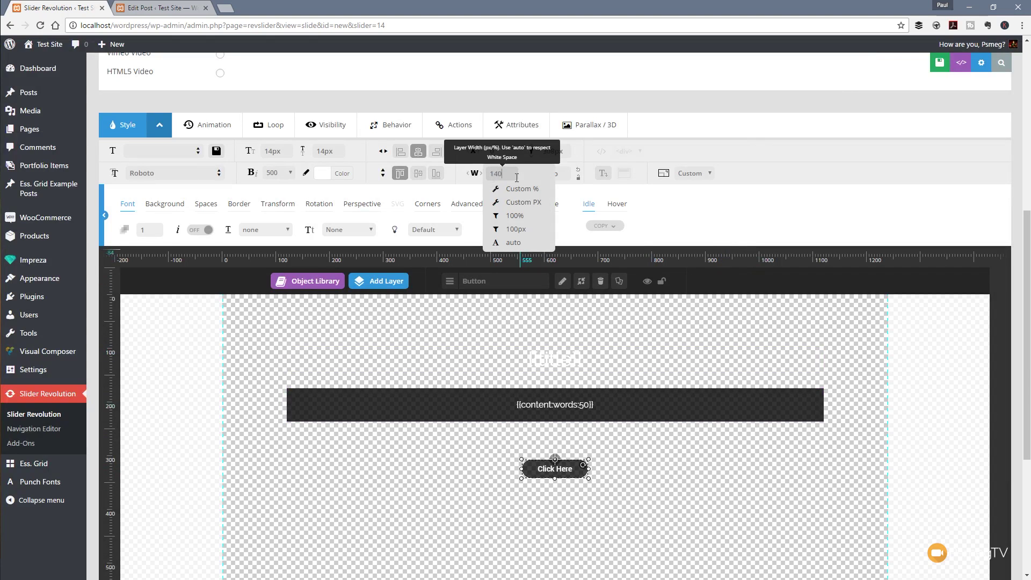
pyautogui.press('Return')
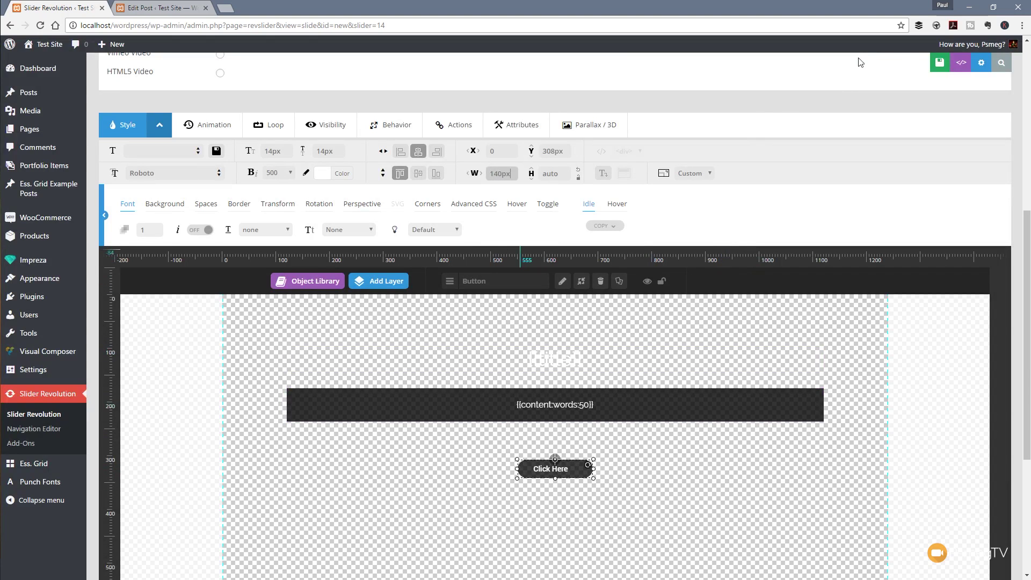
pyautogui.click(940, 62)
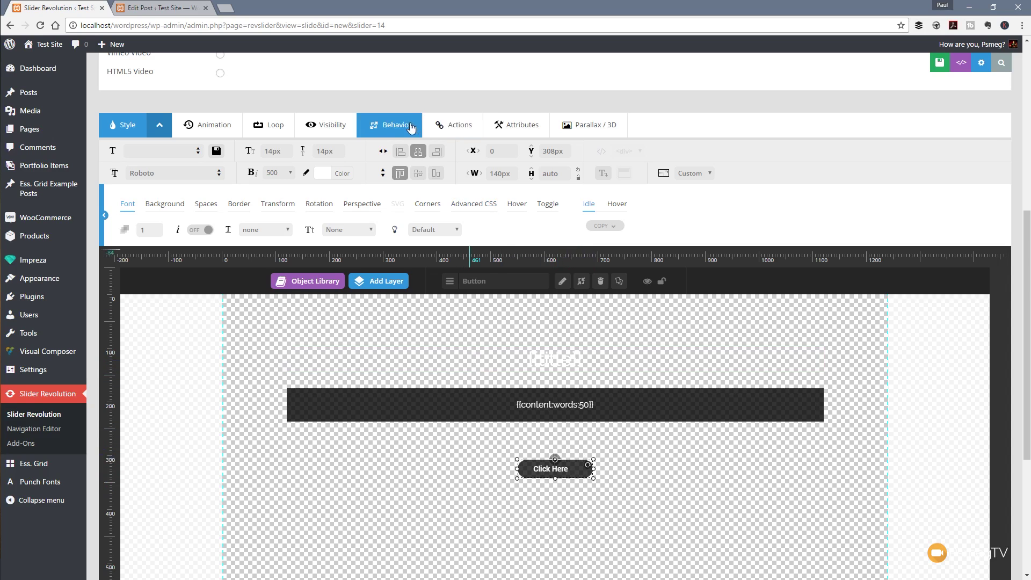
# Add a click action to the button: a Simple Link with URL {{link}} and link type a Tag Link
pyautogui.click(453, 125)
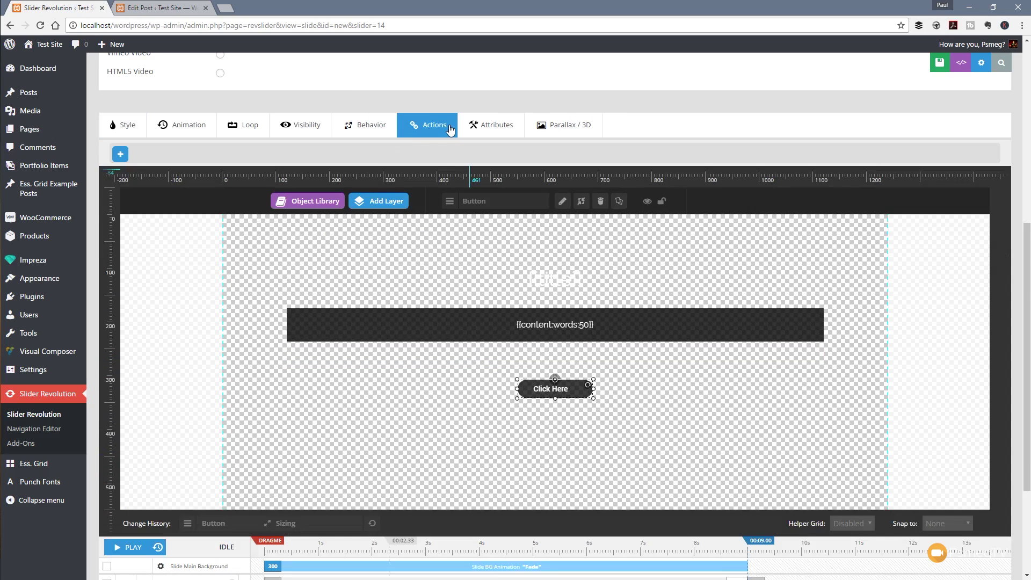
pyautogui.click(119, 158)
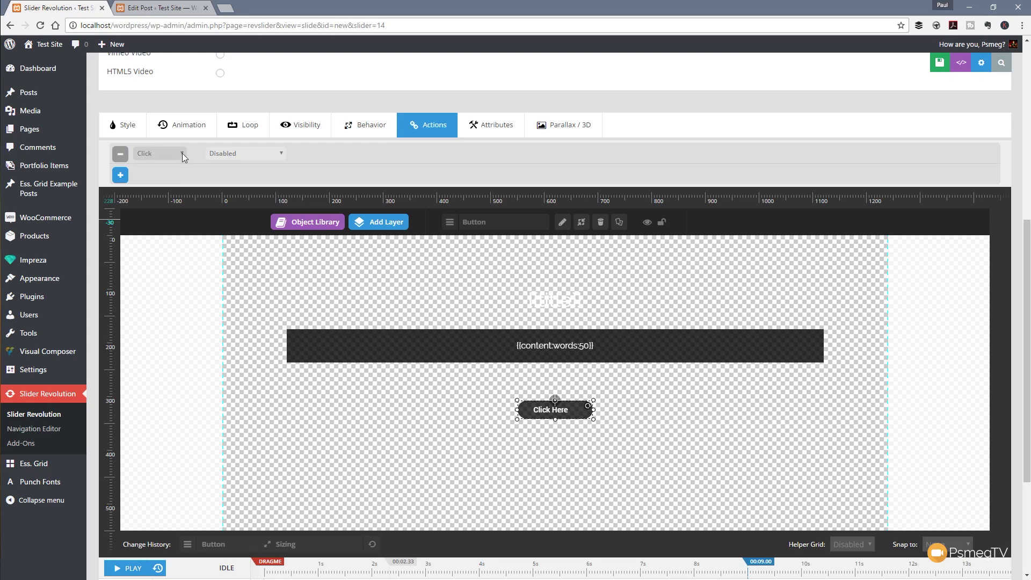
pyautogui.click(237, 154)
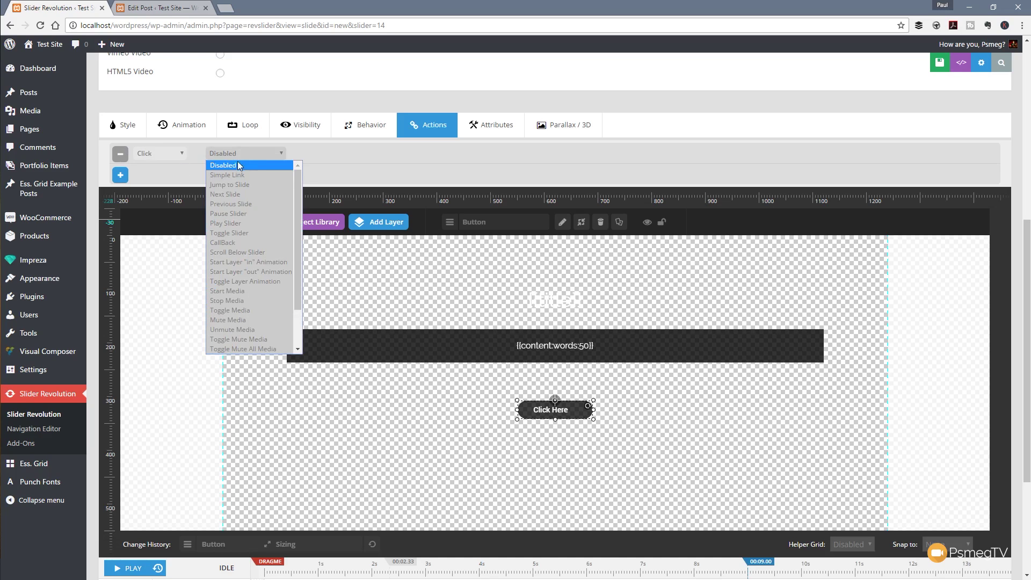
pyautogui.click(238, 176)
pyautogui.moveTo(361, 219)
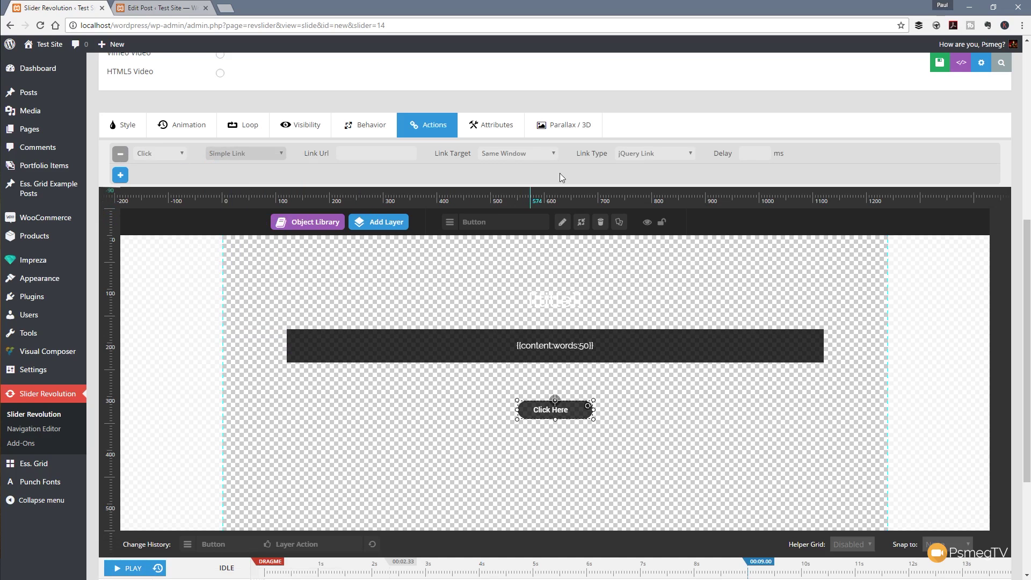
pyautogui.click(684, 155)
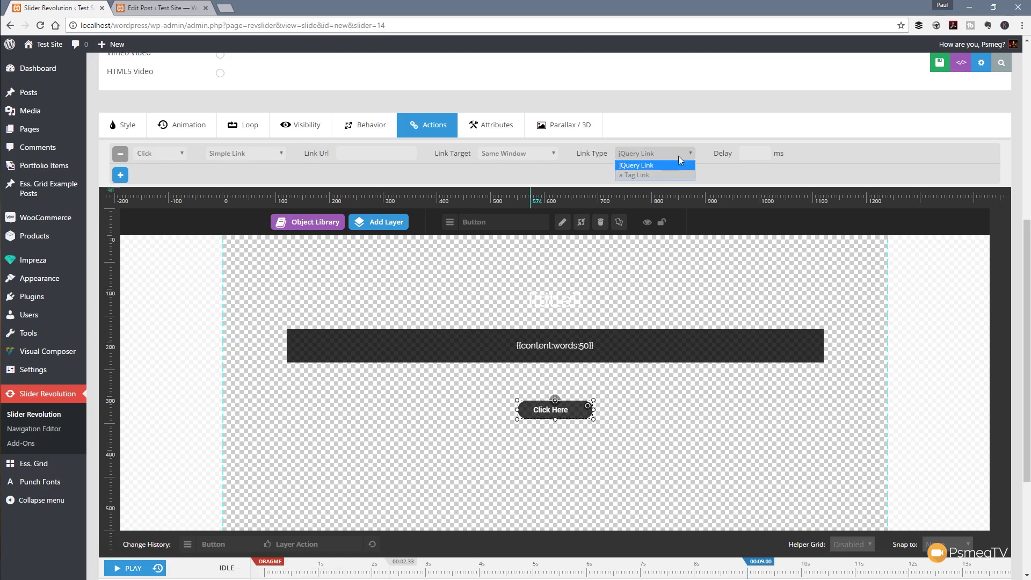
pyautogui.click(656, 176)
pyautogui.click(363, 154)
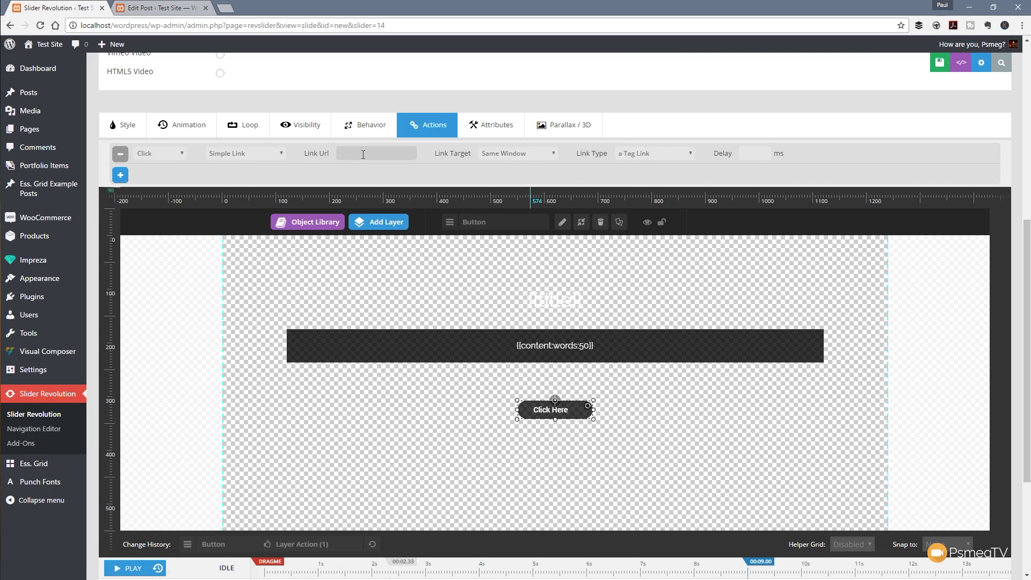
pyautogui.write('{{link')
# Save the slide and preview the widened, linked button, then close the preview
pyautogui.click(930, 62)
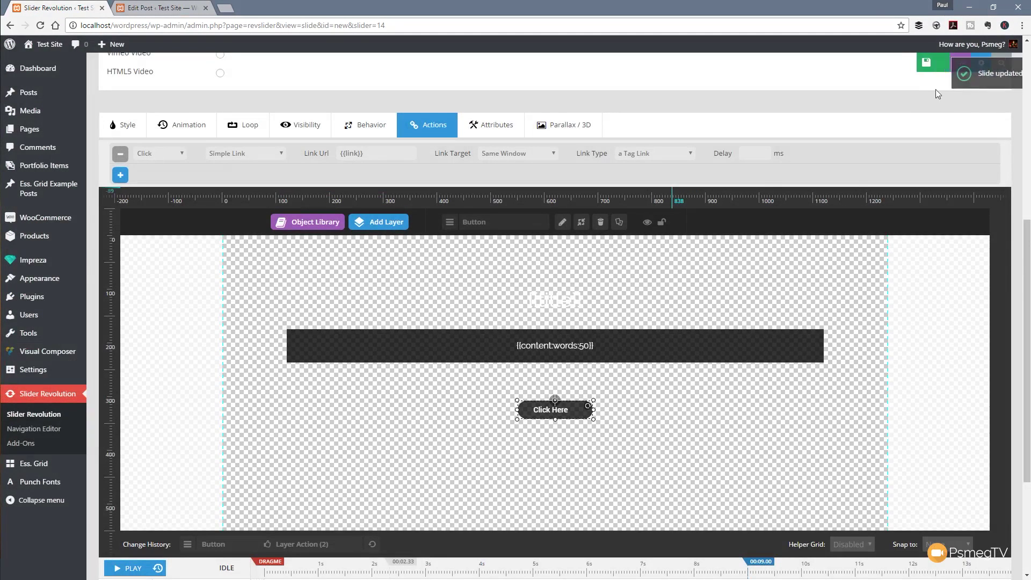
pyautogui.click(992, 67)
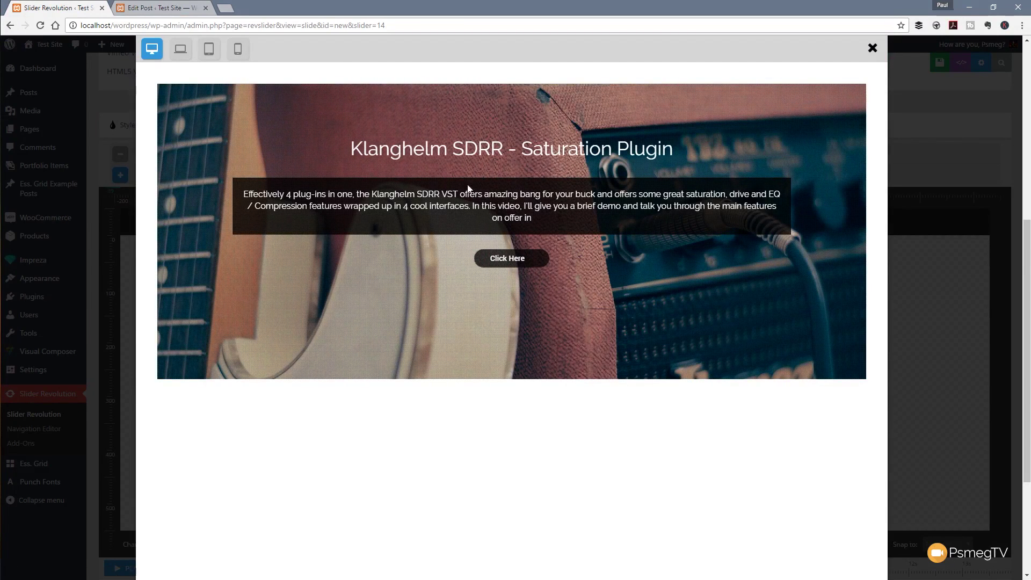
pyautogui.click(873, 49)
# Stagger the layers' entry animations: title at 400 ms lasting 600, content at 1000 lasting 620, and button at 1620 lasting 600
pyautogui.scroll(-2, 903, 215)
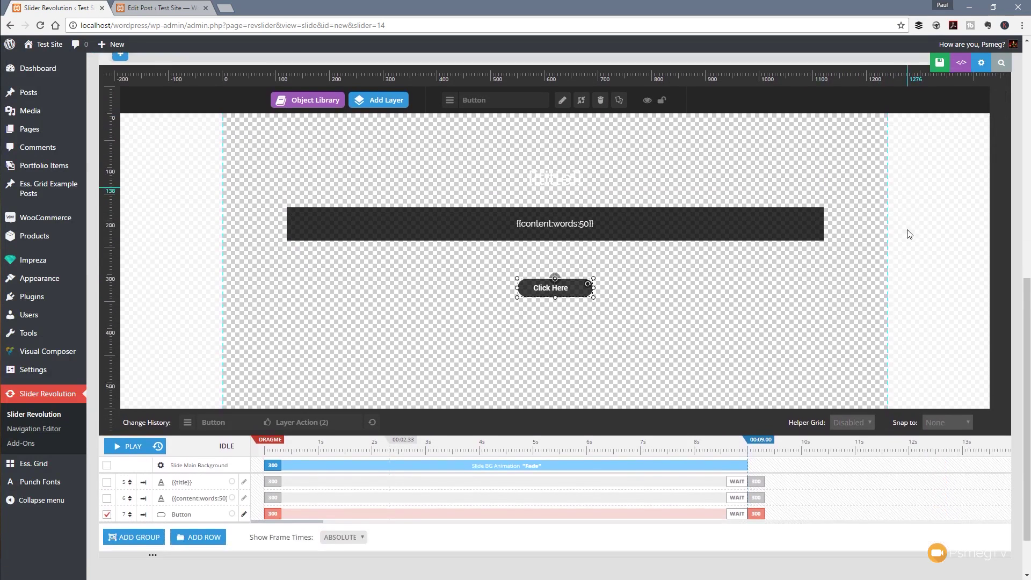
pyautogui.scroll(-2, 907, 236)
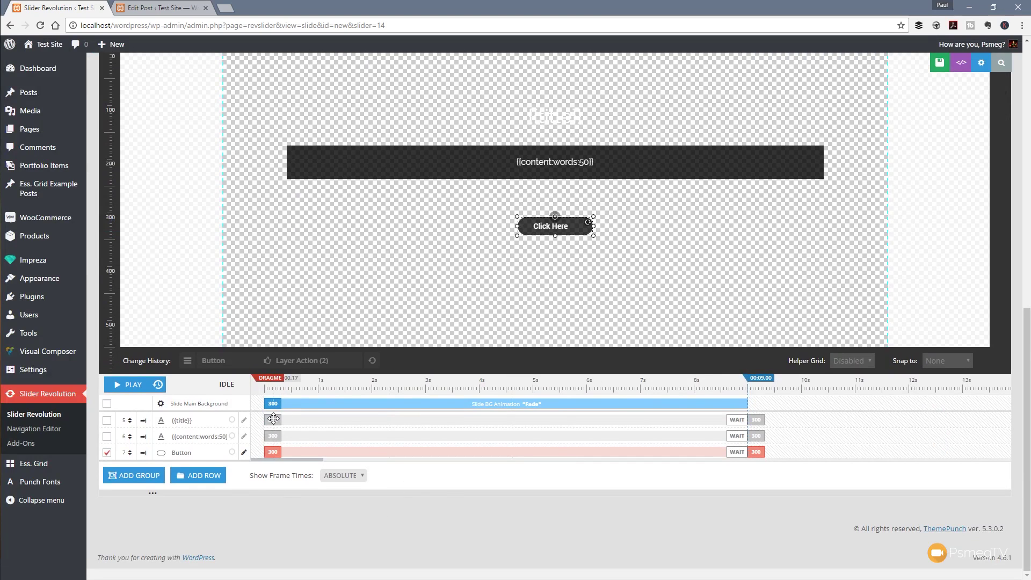
pyautogui.moveTo(274, 418)
pyautogui.mouseDown()
pyautogui.moveTo(320, 418)
pyautogui.moveTo(276, 435)
pyautogui.moveTo(352, 437)
pyautogui.mouseUp()
pyautogui.moveTo(275, 453); pyautogui.dragTo(385, 476)
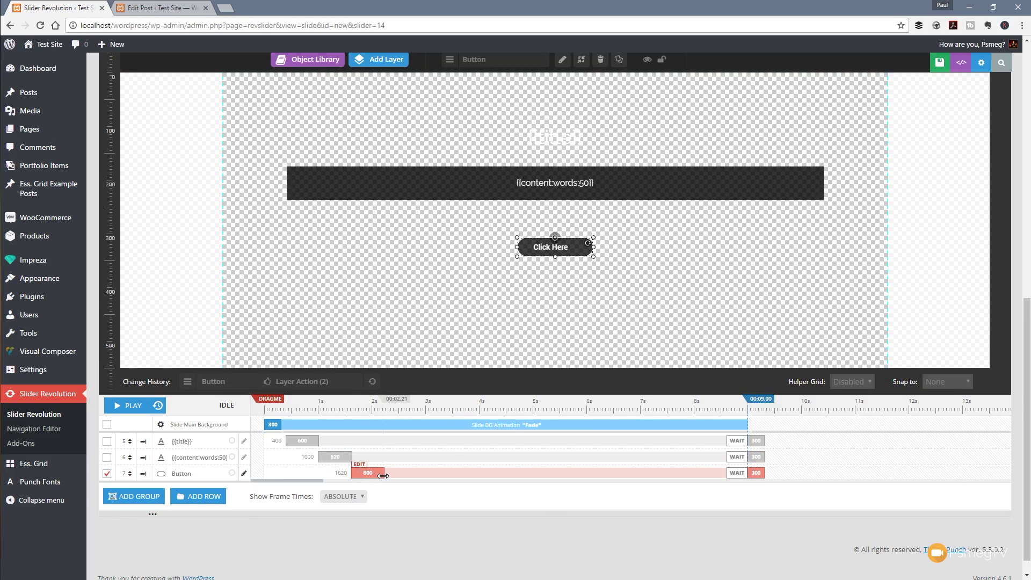
# Save the slide, preview the staggered animations, and test the Click Here link of the Pop Audio slide on the live home page
pyautogui.click(932, 63)
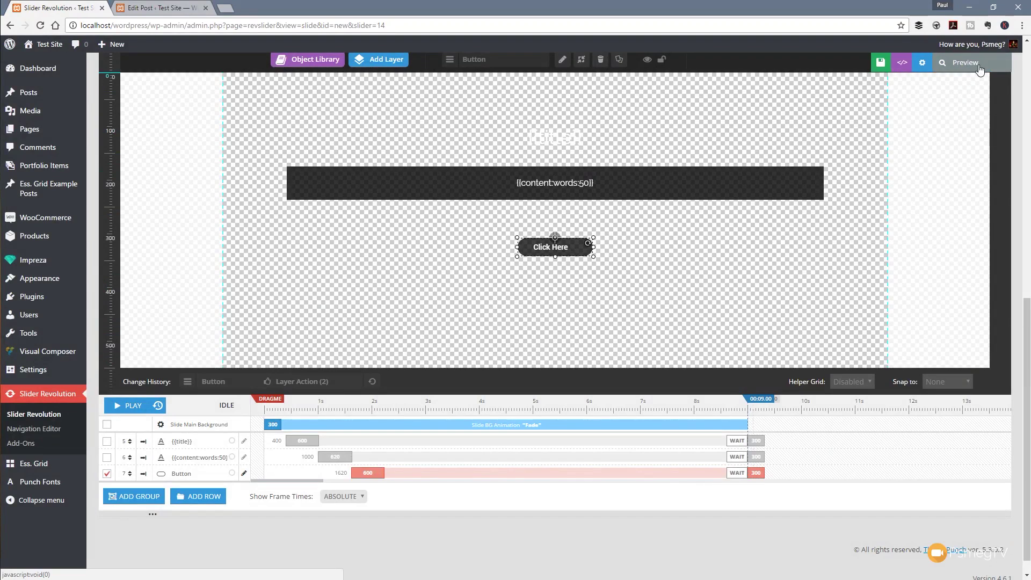
pyautogui.click(979, 65)
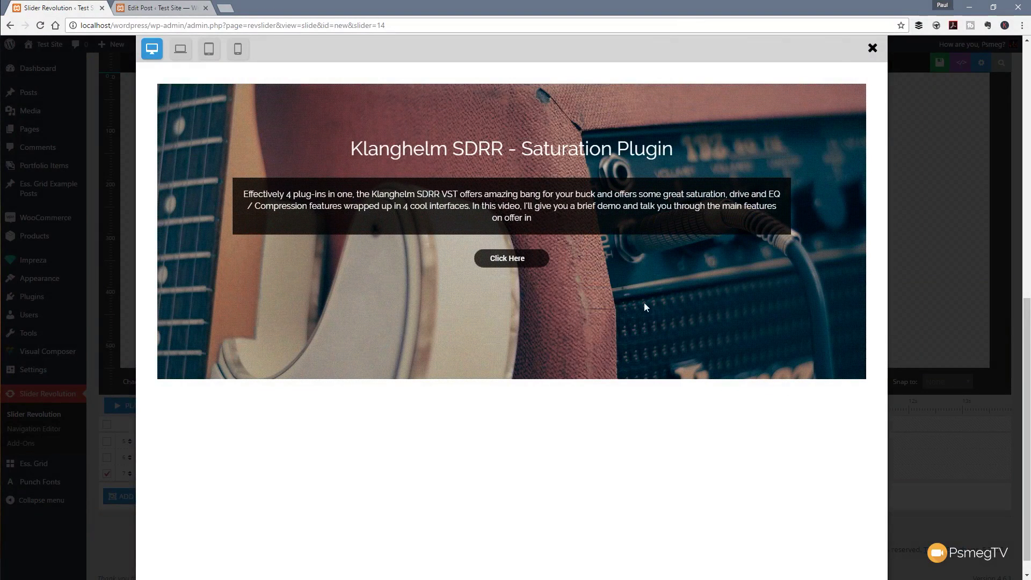
pyautogui.click(872, 47)
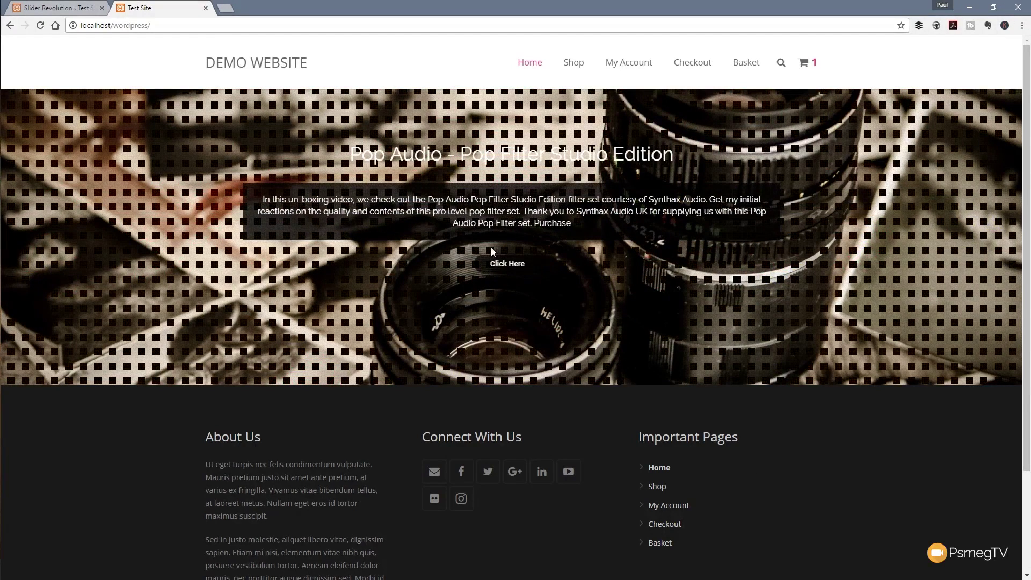
pyautogui.click(513, 269)
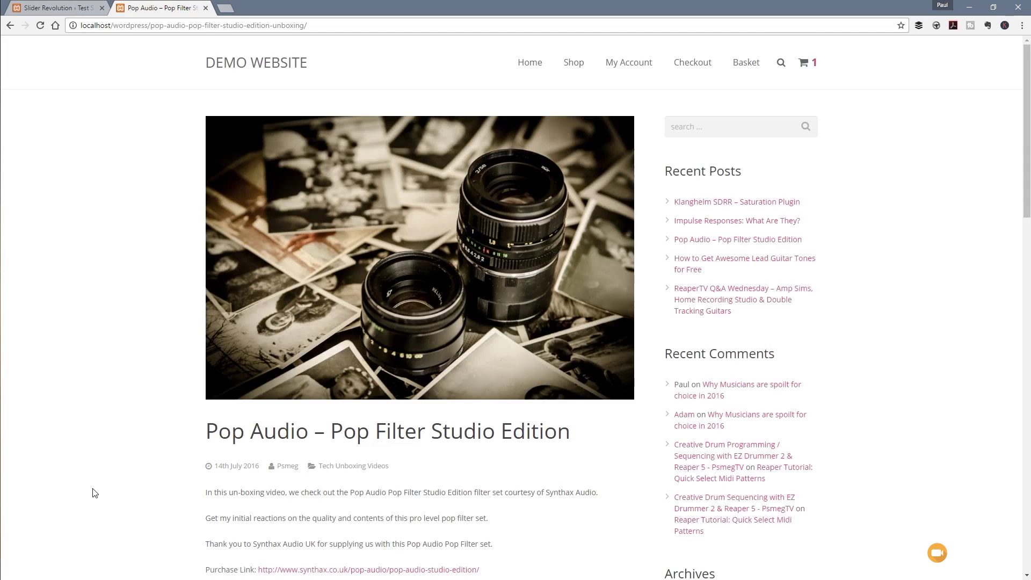